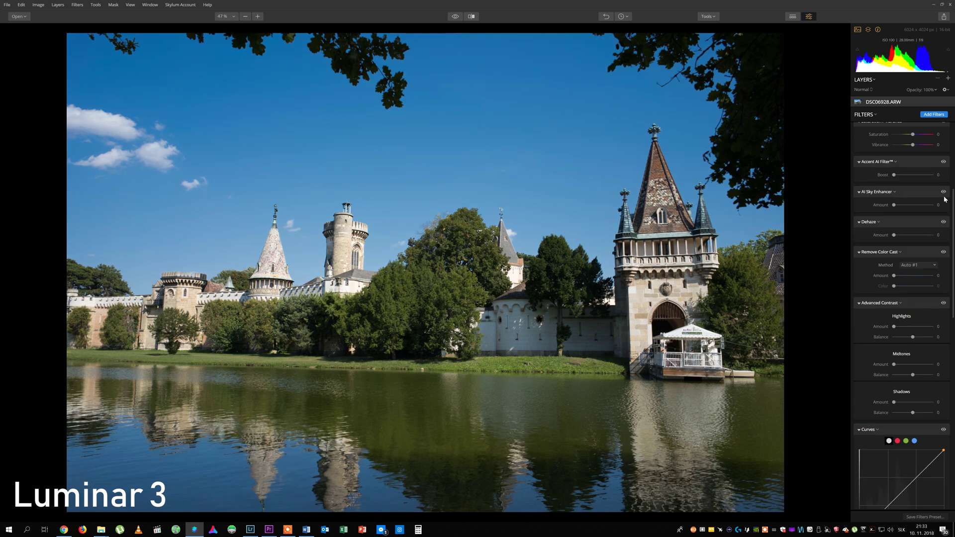
# Step: Apply coupon THS10 at checkout and confirm the €10.00 saving on the Aurora HDR 2019 order
pyautogui.scroll(10, 949, 126)
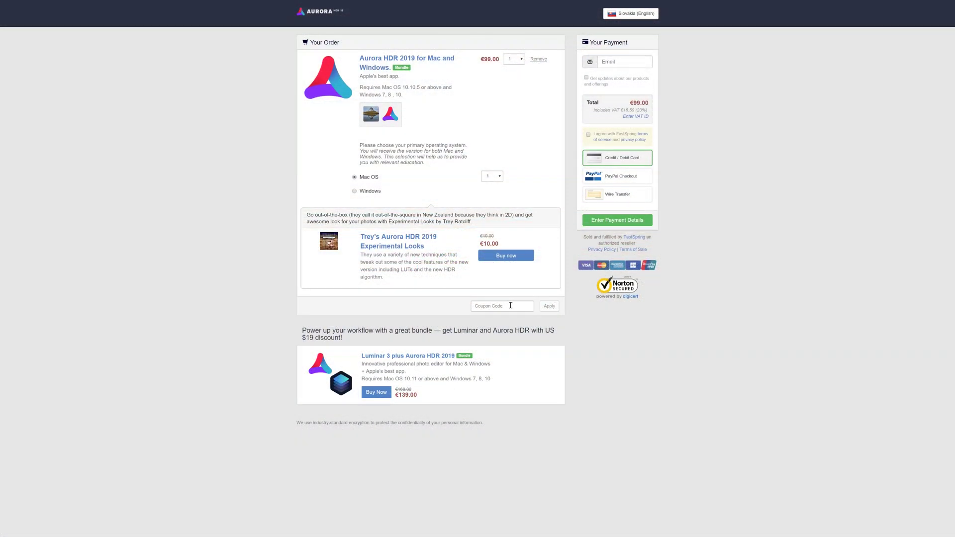
pyautogui.click(509, 305)
pyautogui.write('THS10')
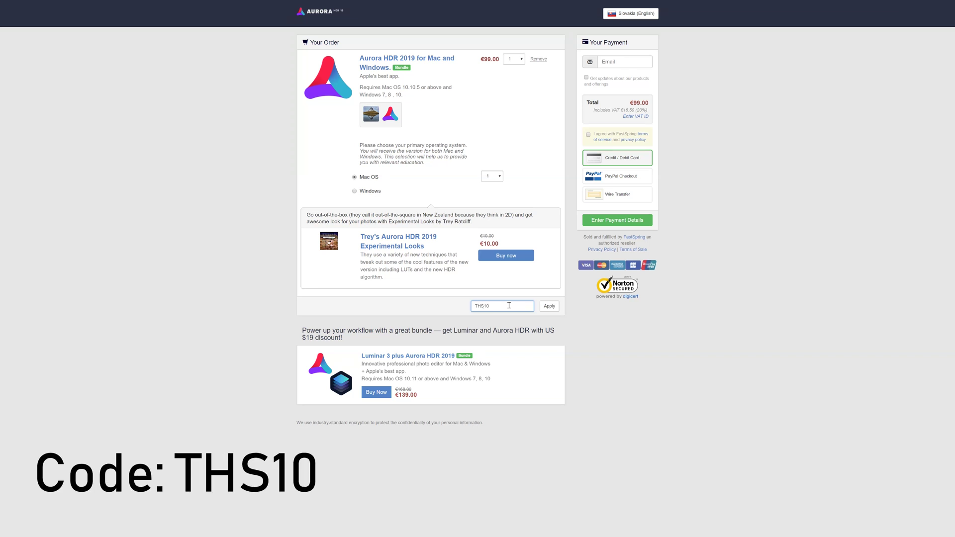
pyautogui.click(551, 307)
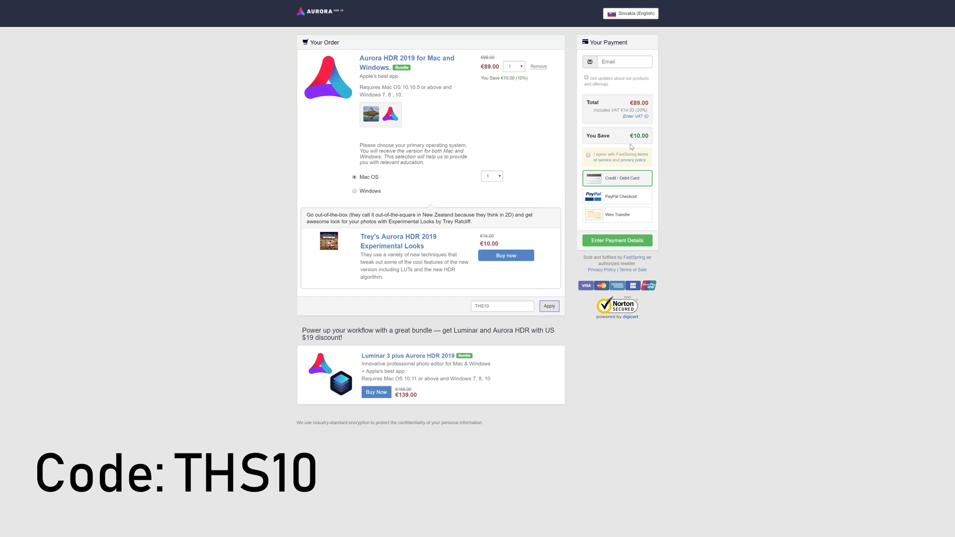
pyautogui.moveTo(648, 135); pyautogui.dragTo(586, 136)
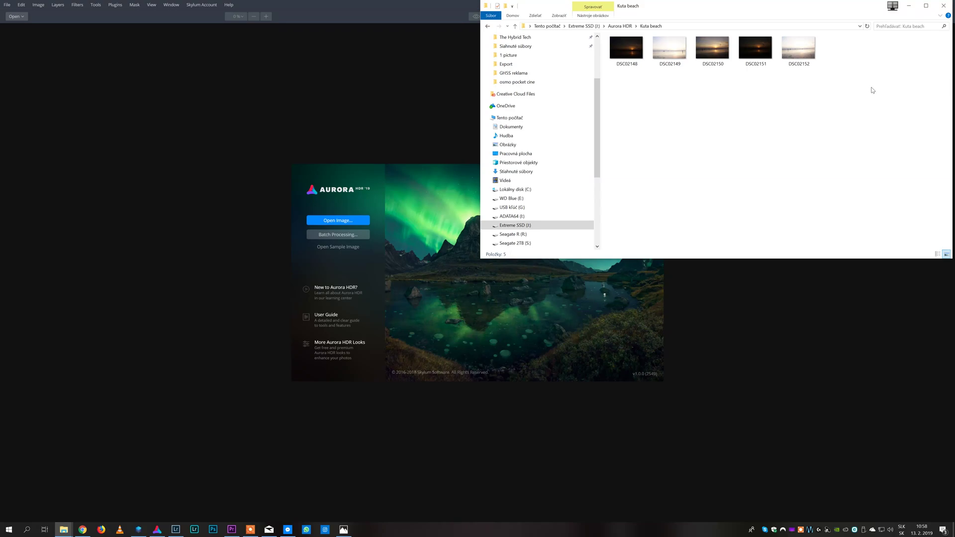
# Step: Select the five Kuta beach bracketed photos in Explorer and drop them onto Aurora's start screen
pyautogui.moveTo(903, 78); pyautogui.dragTo(628, 50)
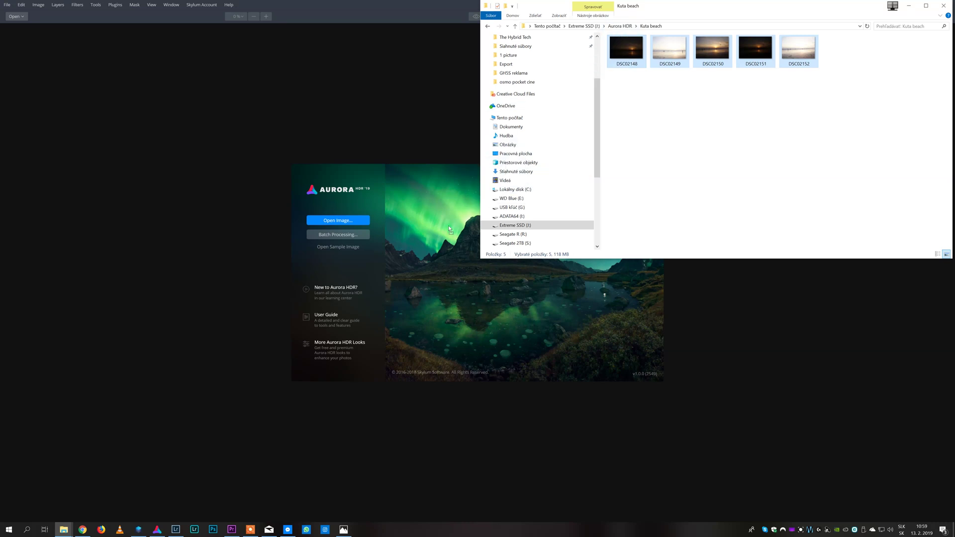
pyautogui.moveTo(440, 241); pyautogui.dragTo(439, 237)
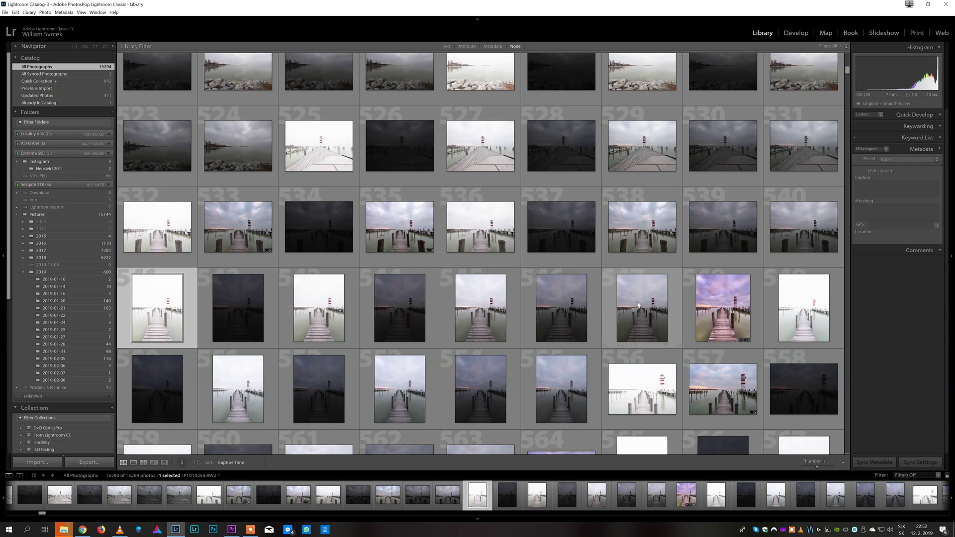
# Step: Merge the seven pier brackets with Photo Merge > HDR, then compare the result in Survey mode
pyautogui.keyDown('shift'); pyautogui.click(640, 305); pyautogui.keyUp('shift')
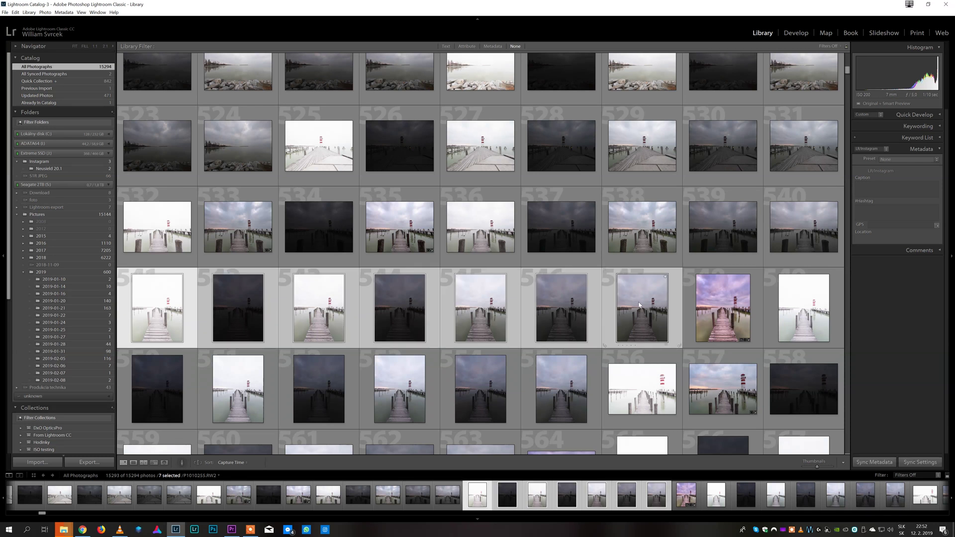
pyautogui.click(45, 12)
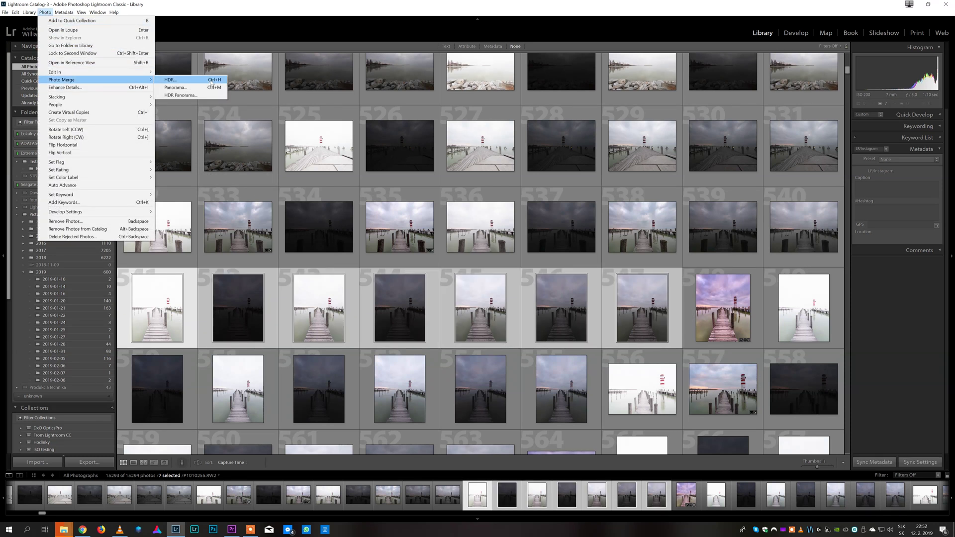
pyautogui.click(211, 80)
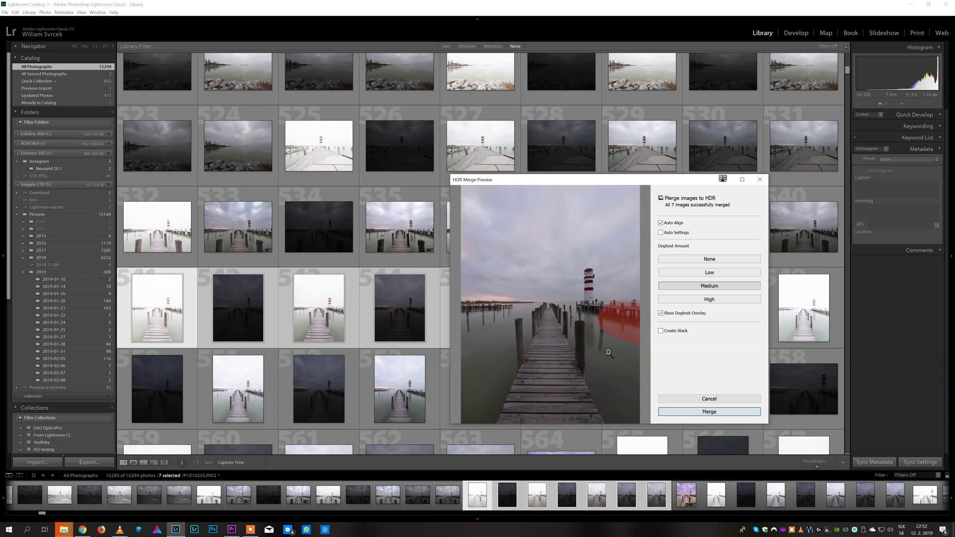
pyautogui.click(710, 412)
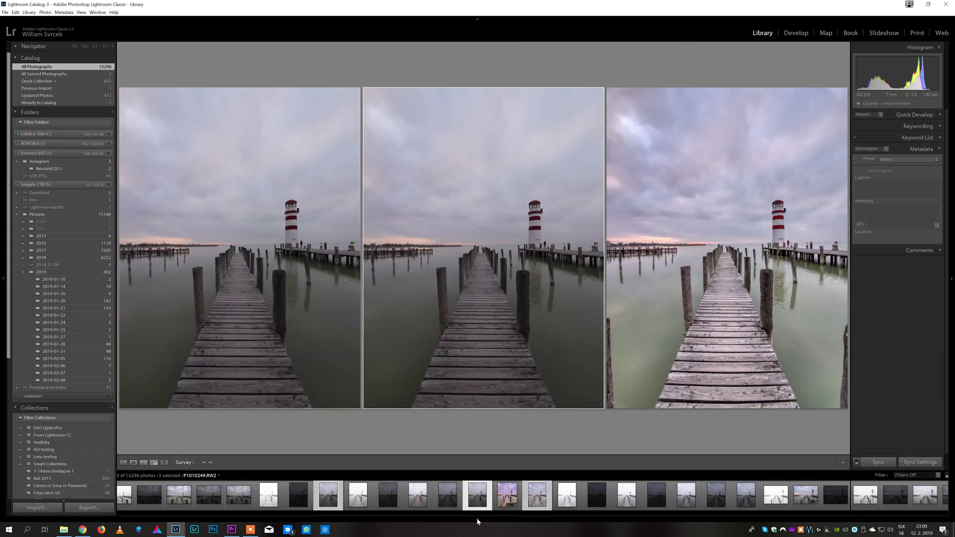
pyautogui.click(477, 518)
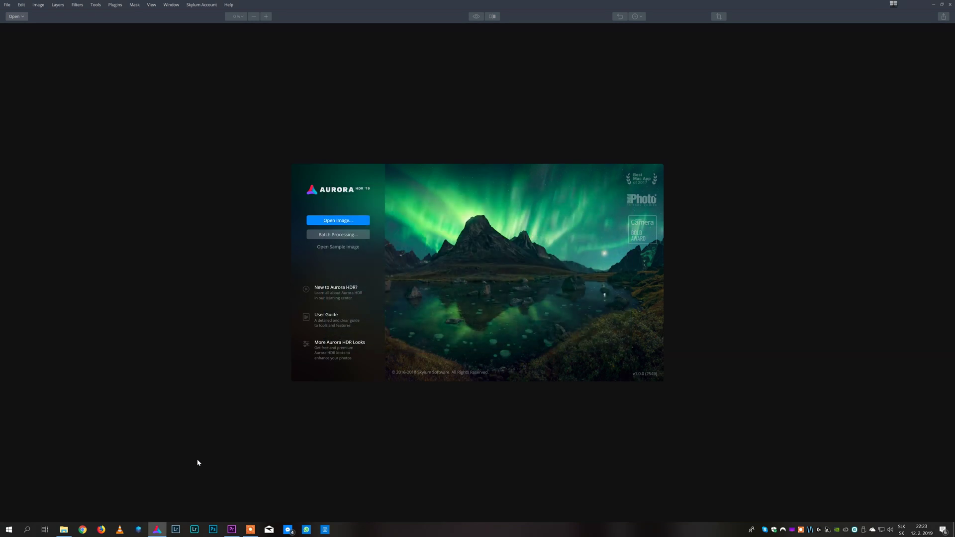
# Step: Drag the seven Podersdorf bracket files into Aurora and enable Ghost Reduction before creating the HDR
pyautogui.click(64, 529)
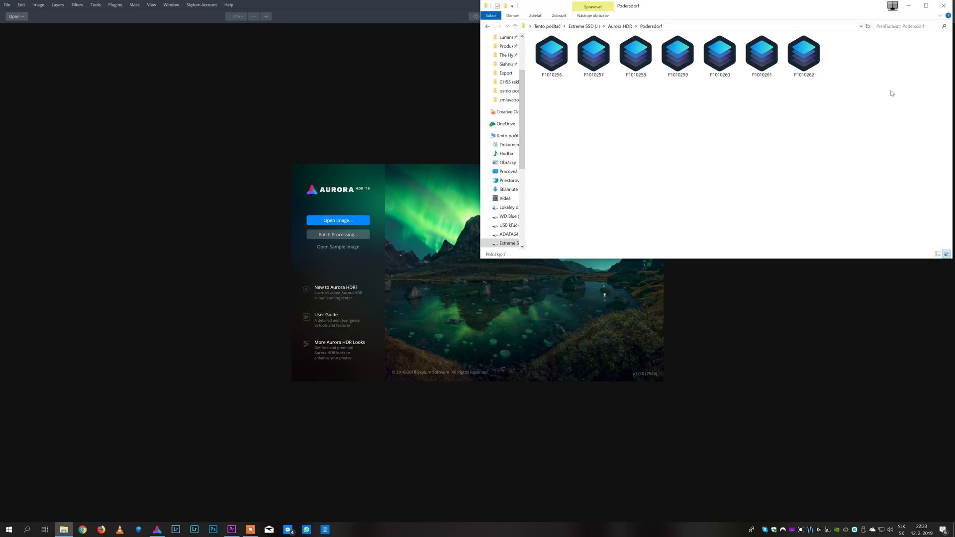
pyautogui.moveTo(894, 93); pyautogui.dragTo(545, 57)
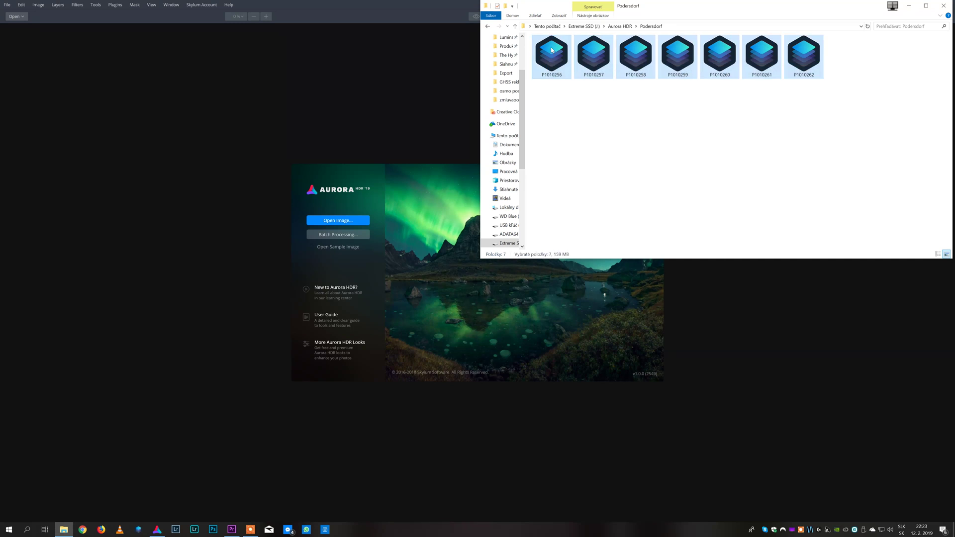
pyautogui.moveTo(508, 211); pyautogui.dragTo(437, 261)
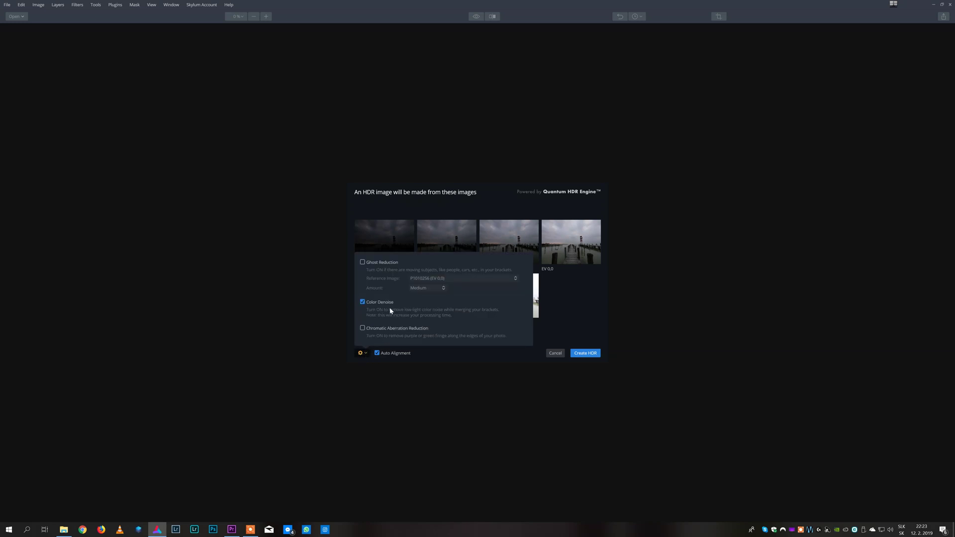
pyautogui.click(393, 265)
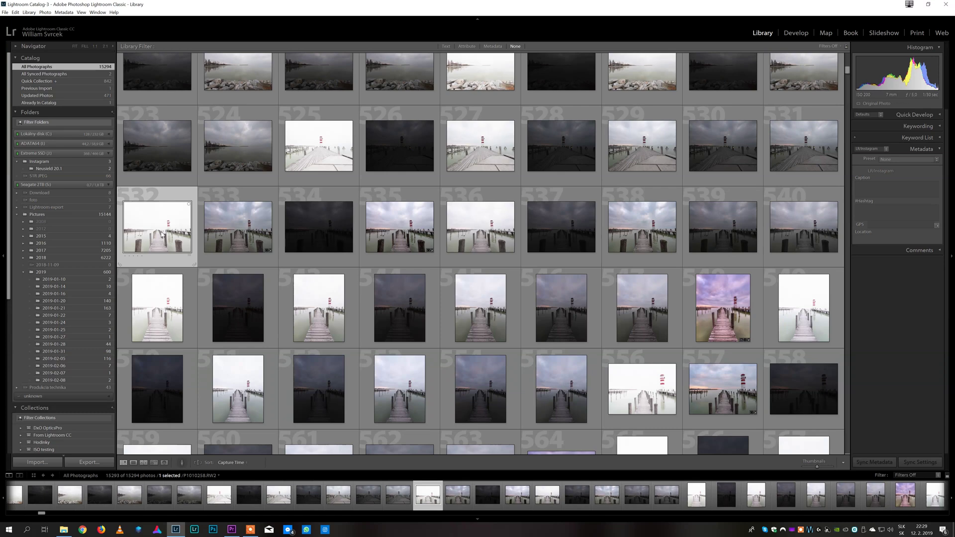
# Step: Select pier brackets 534–540 and export them to Aurora HDR 2019 as source files
pyautogui.keyDown('ctrl'); pyautogui.click(314, 241); pyautogui.keyUp('ctrl')
pyautogui.keyDown('ctrl'); pyautogui.click(475, 245); pyautogui.keyUp('ctrl')
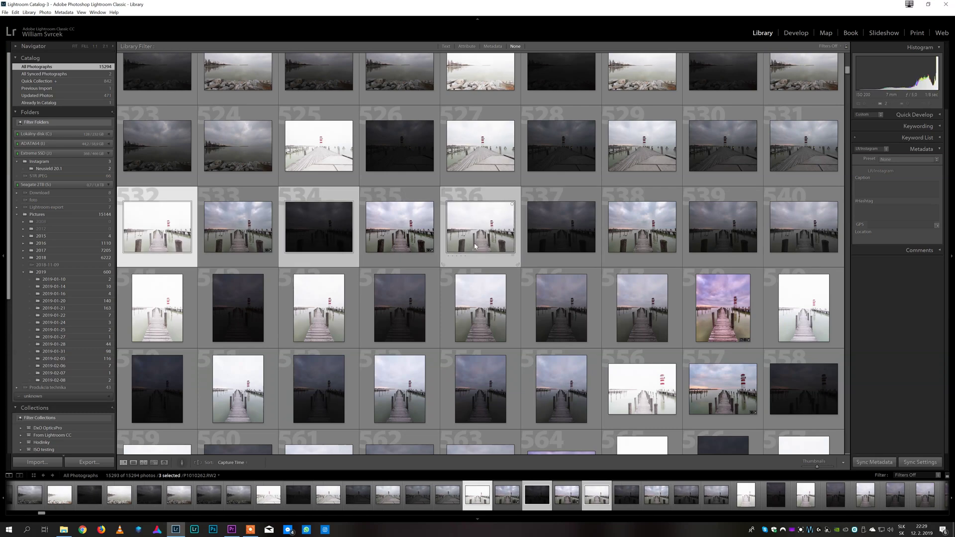
pyautogui.keyDown('ctrl'); pyautogui.click(559, 245); pyautogui.keyUp('ctrl')
pyautogui.keyDown('ctrl'); pyautogui.click(640, 245); pyautogui.keyUp('ctrl')
pyautogui.keyDown('ctrl'); pyautogui.click(719, 245); pyautogui.keyUp('ctrl')
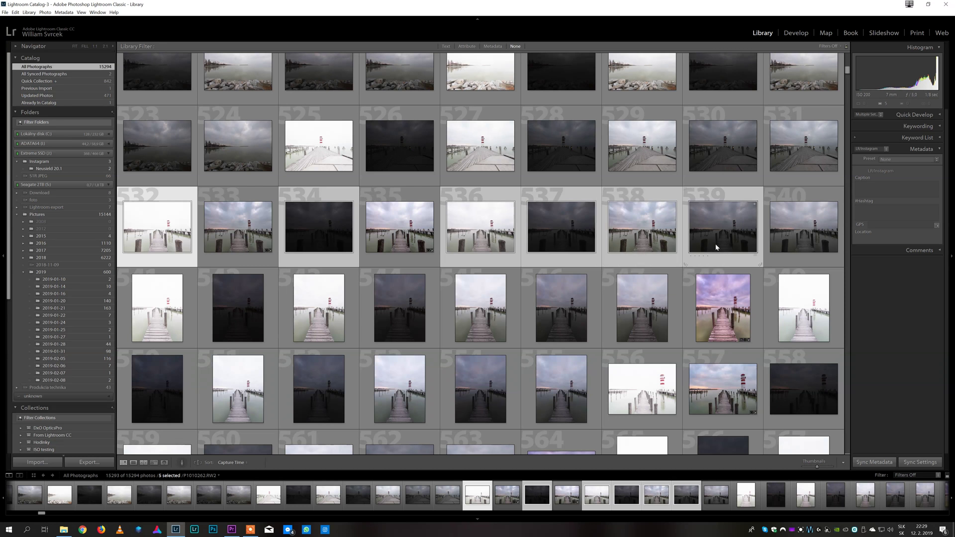
pyautogui.keyDown('ctrl'); pyautogui.click(799, 243); pyautogui.keyUp('ctrl')
pyautogui.rightClick(655, 219)
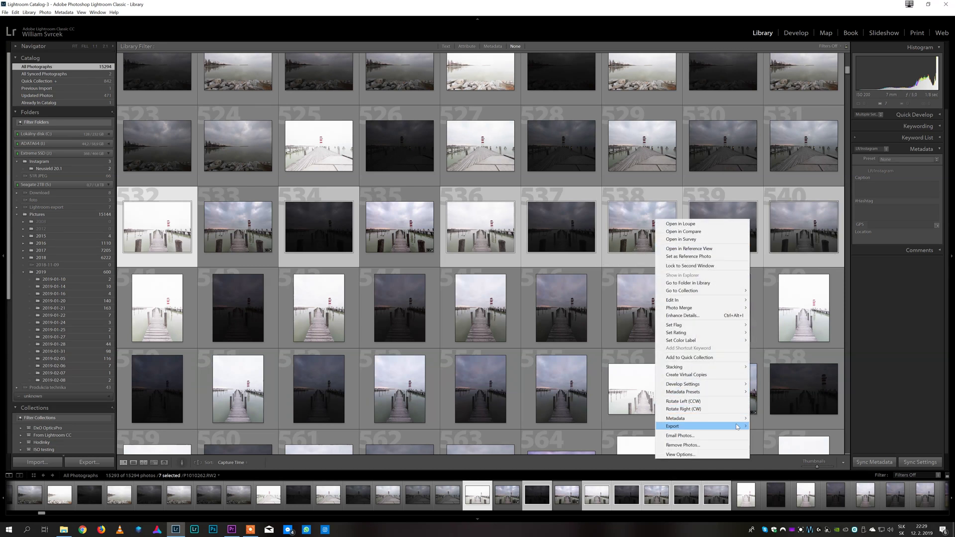
pyautogui.moveTo(737, 426)
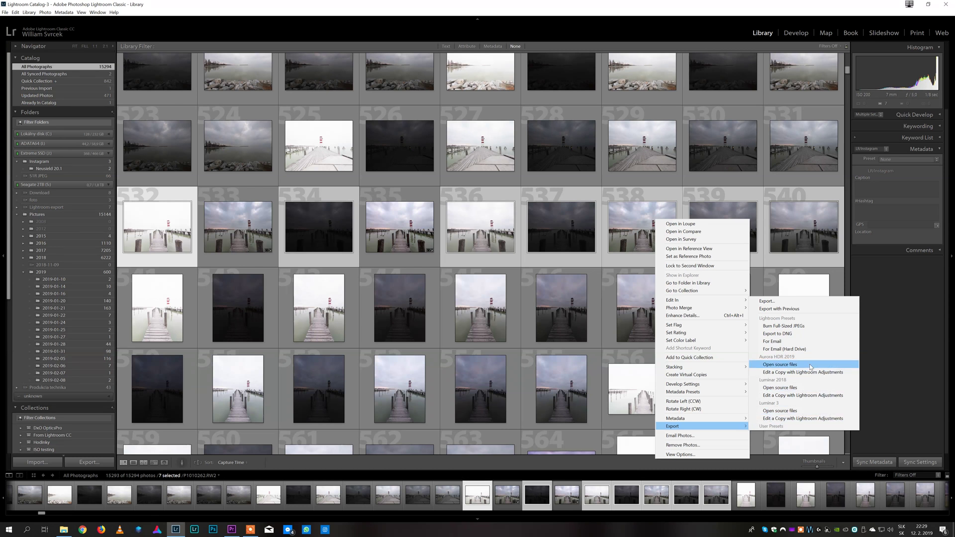
pyautogui.click(810, 367)
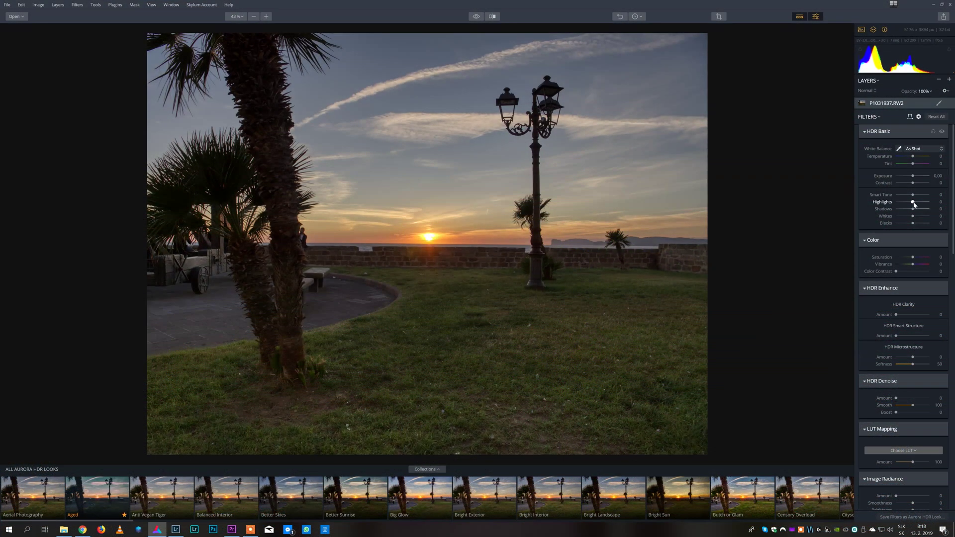
# Step: Set Highlights to -58, Whites to 24 and Blacks to -3, then Saturation 7 and Vibrance 6
pyautogui.moveTo(913, 203)
pyautogui.mouseDown()
pyautogui.moveTo(903, 203)
pyautogui.moveTo(923, 211)
pyautogui.mouseUp()
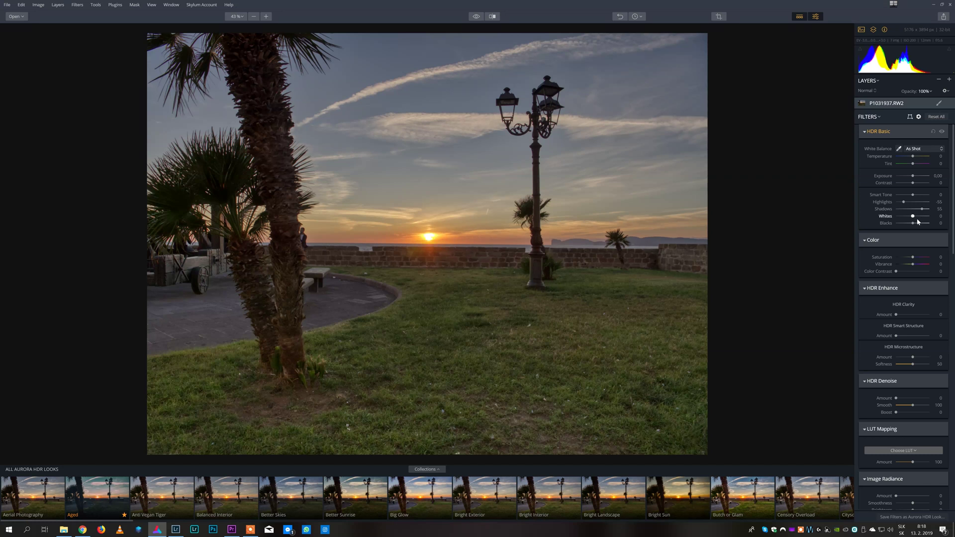
pyautogui.moveTo(913, 217); pyautogui.dragTo(919, 218)
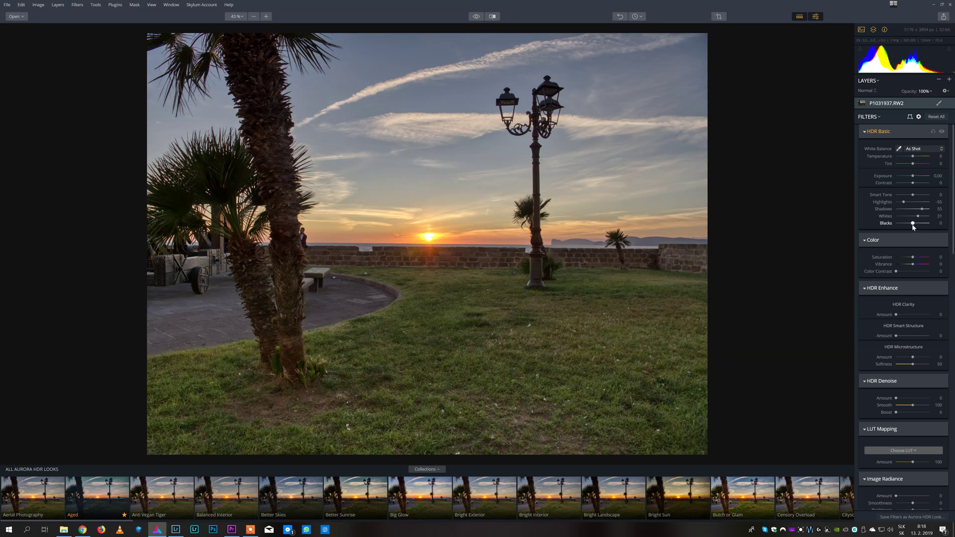
pyautogui.moveTo(913, 224); pyautogui.dragTo(912, 225)
pyautogui.moveTo(913, 258); pyautogui.dragTo(913, 264)
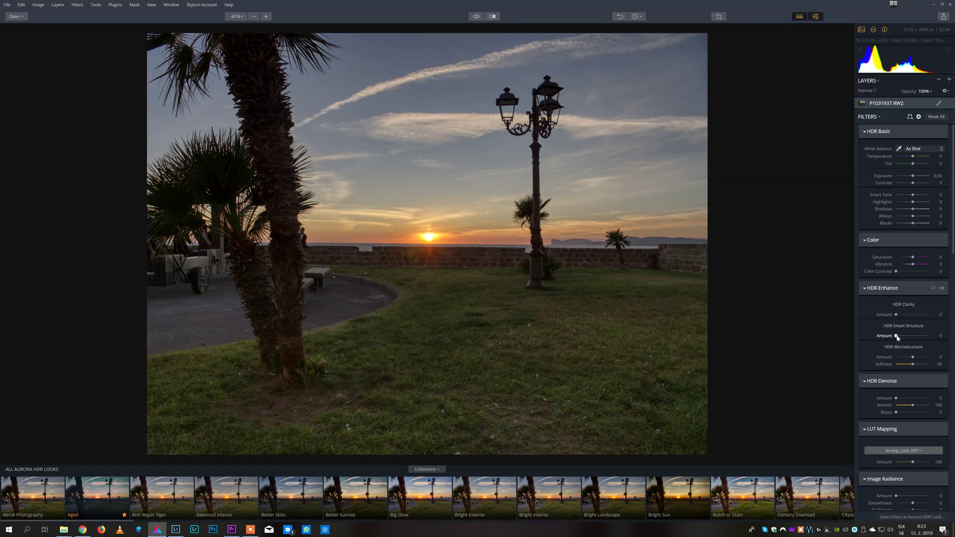
# Step: Try HDR Smart Structure, return it to 0, and set HDR Microstructure Amount to 49
pyautogui.moveTo(898, 335); pyautogui.dragTo(914, 341)
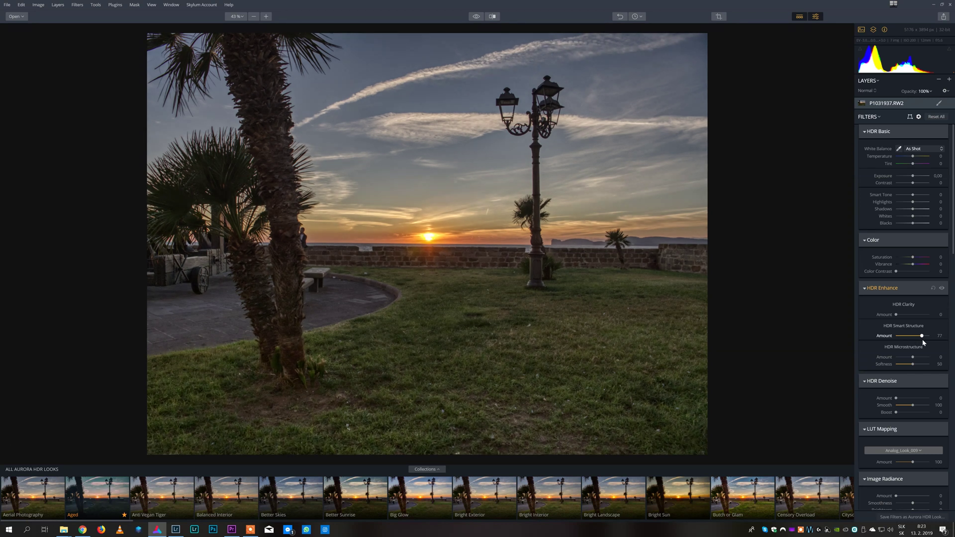
pyautogui.moveTo(926, 339); pyautogui.dragTo(896, 323)
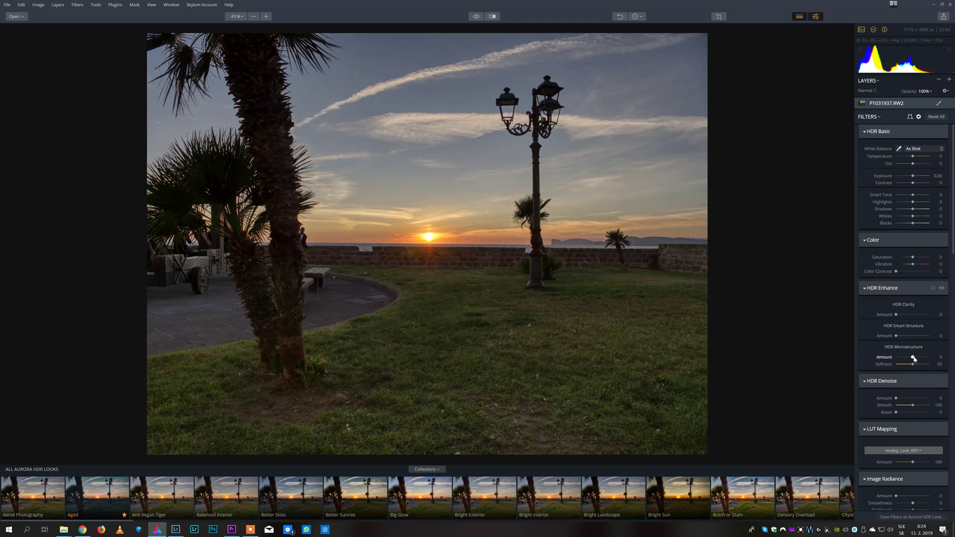
pyautogui.moveTo(914, 358); pyautogui.dragTo(923, 359)
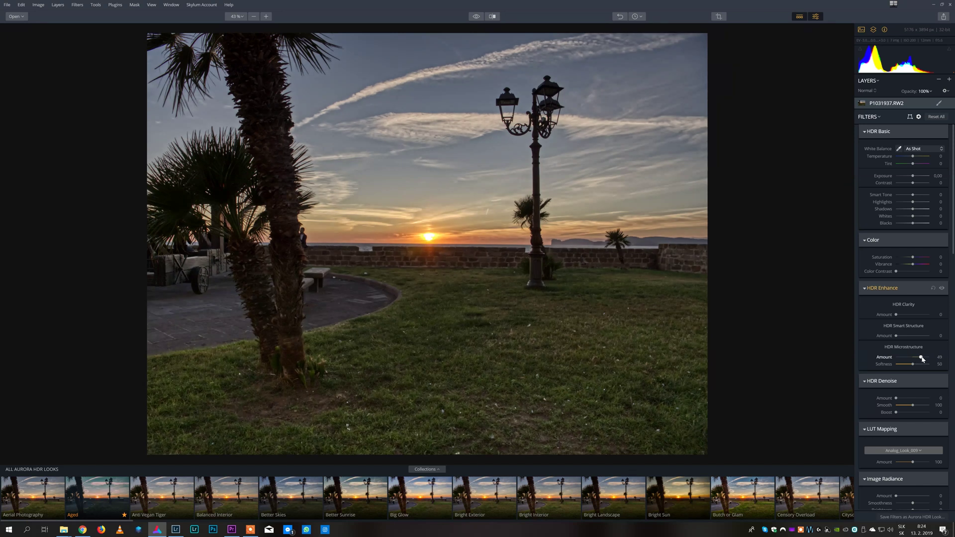
# Step: Set HDR Details Boost Small to 53 on the sunset photo and HDR Denoise Amount to 15 on the street photo
pyautogui.scroll(-5, 916, 343)
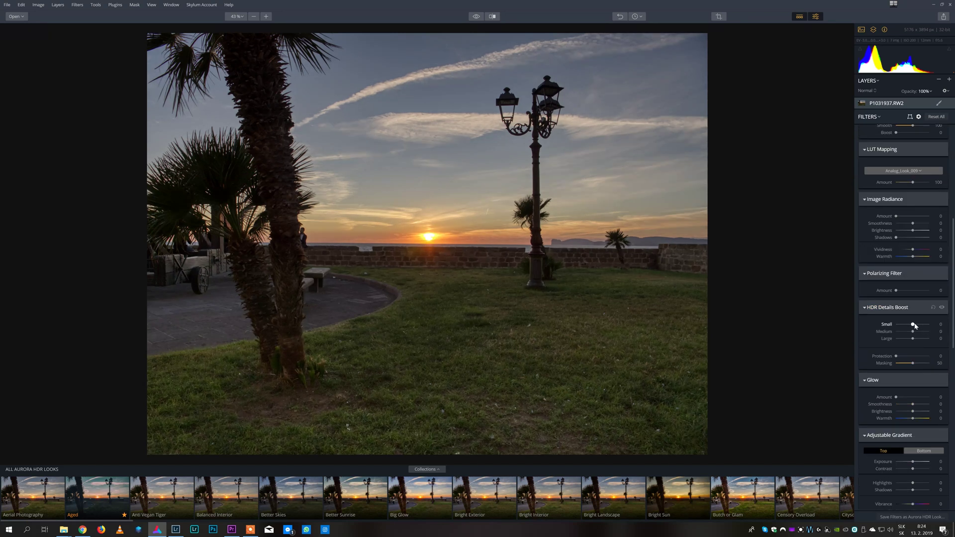
pyautogui.moveTo(915, 326)
pyautogui.mouseDown()
pyautogui.moveTo(925, 328)
pyautogui.moveTo(917, 327)
pyautogui.mouseUp()
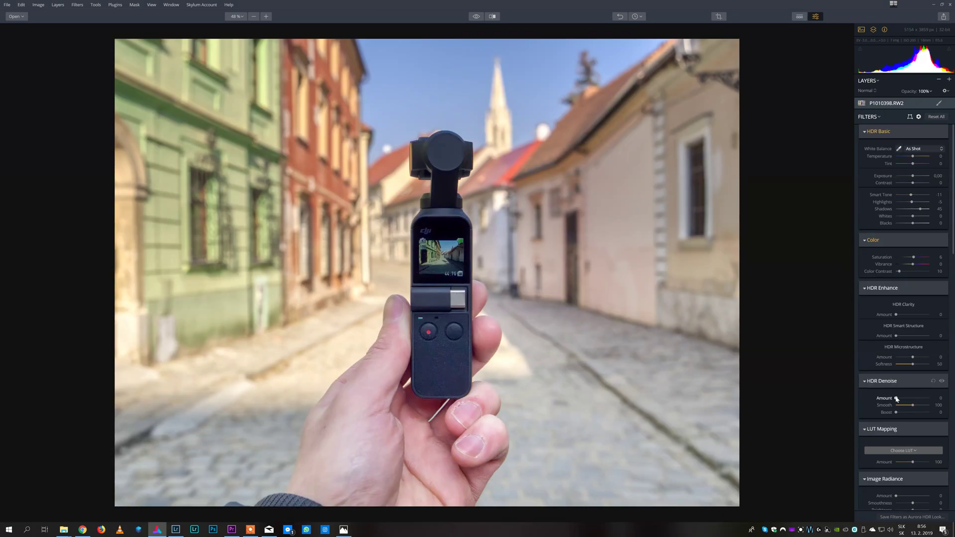
pyautogui.moveTo(896, 398); pyautogui.dragTo(903, 400)
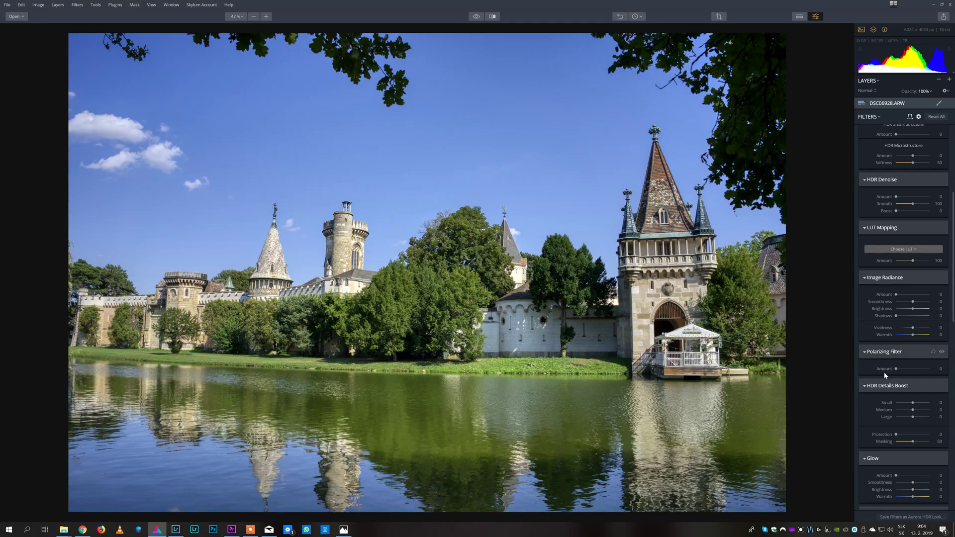
# Step: Set the Polarizing Filter Amount to 15 on the lakeside castle photo
pyautogui.moveTo(895, 370); pyautogui.dragTo(905, 371)
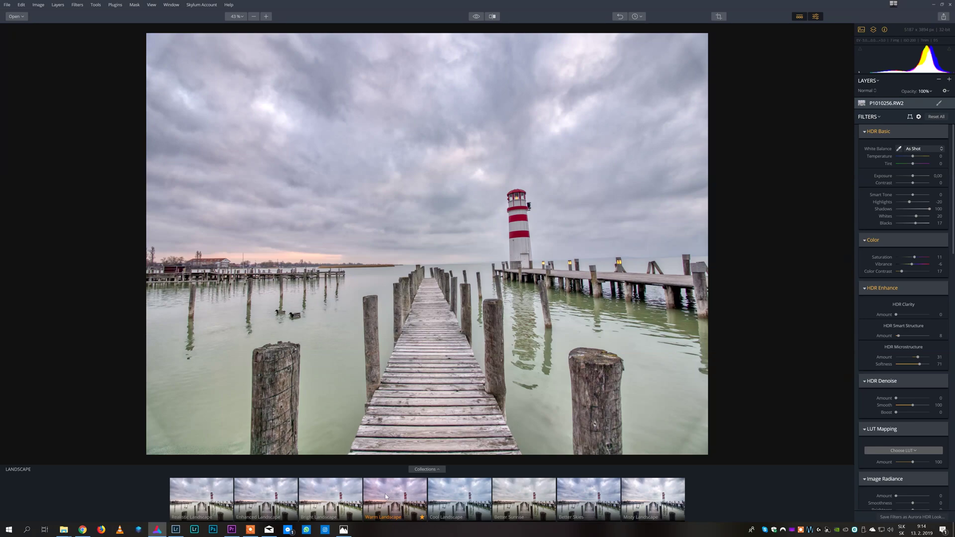
# Step: Apply the Warm Landscape look at 76, then lower Highlights and raise Shadows and Whites
pyautogui.click(385, 495)
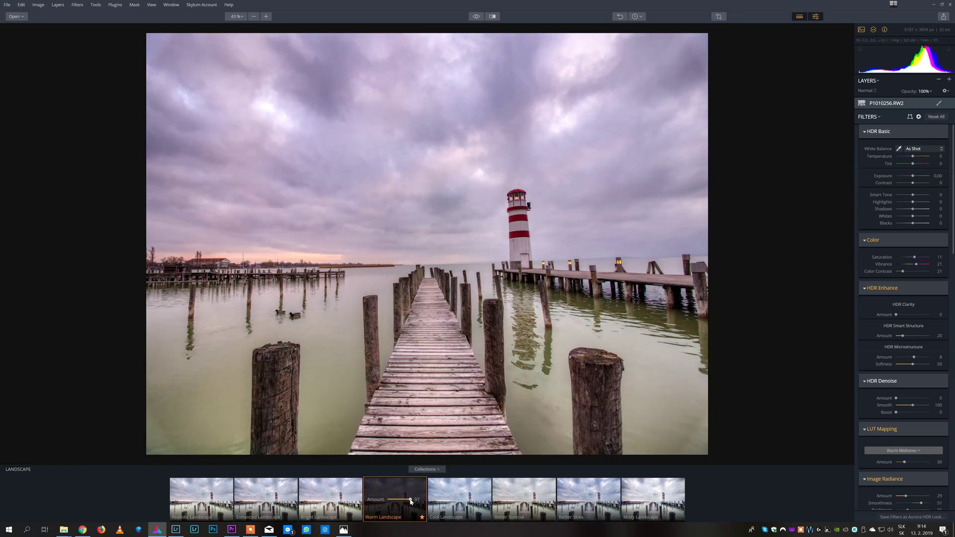
pyautogui.moveTo(411, 499); pyautogui.dragTo(406, 502)
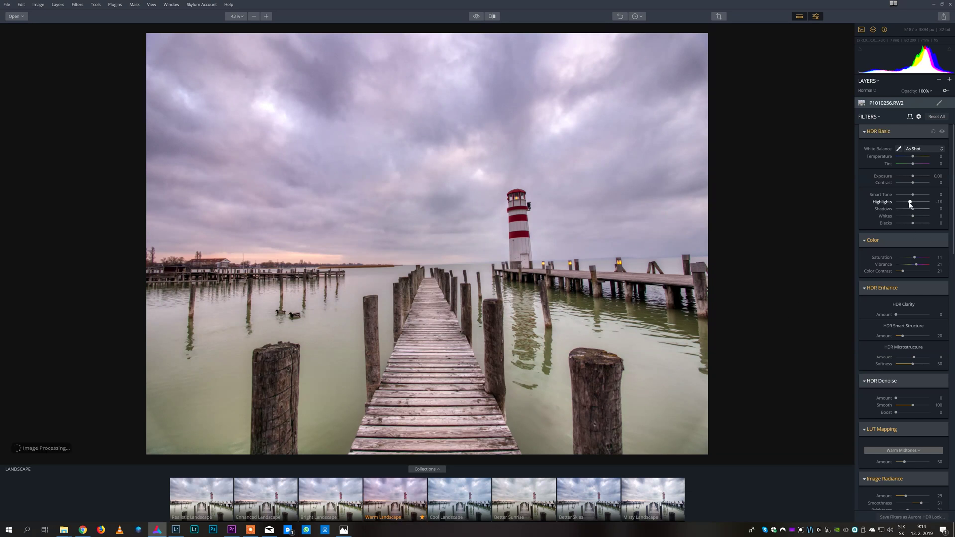
pyautogui.moveTo(913, 202); pyautogui.dragTo(920, 216)
# Step: Bring up the HSL Luminance adjustments in the Filters panel
pyautogui.scroll(-6, 903, 335)
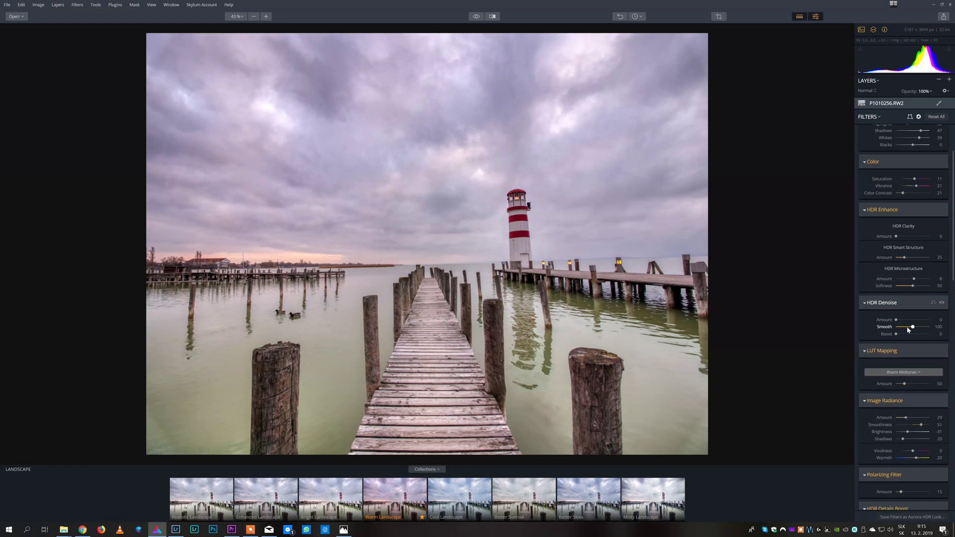
pyautogui.scroll(-10, 913, 329)
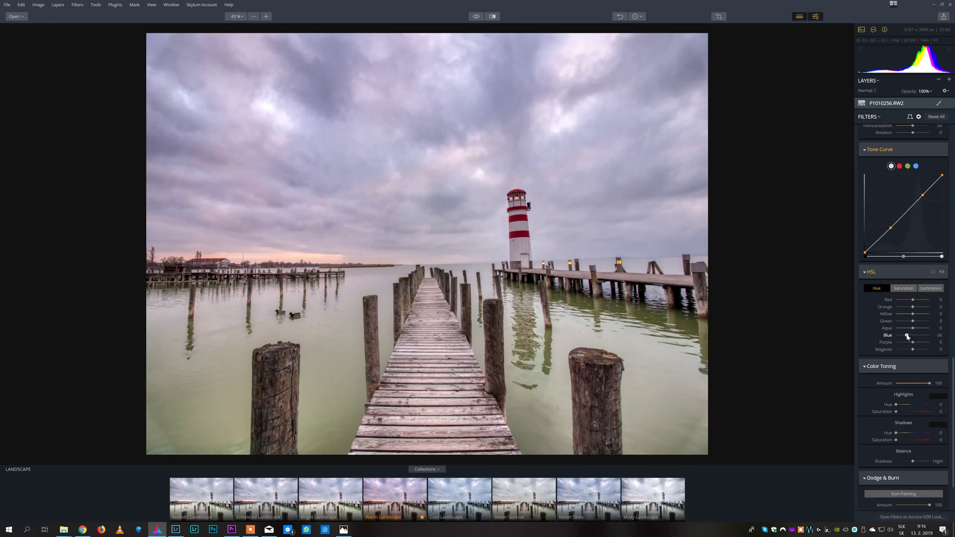
pyautogui.click(904, 288)
pyautogui.click(927, 288)
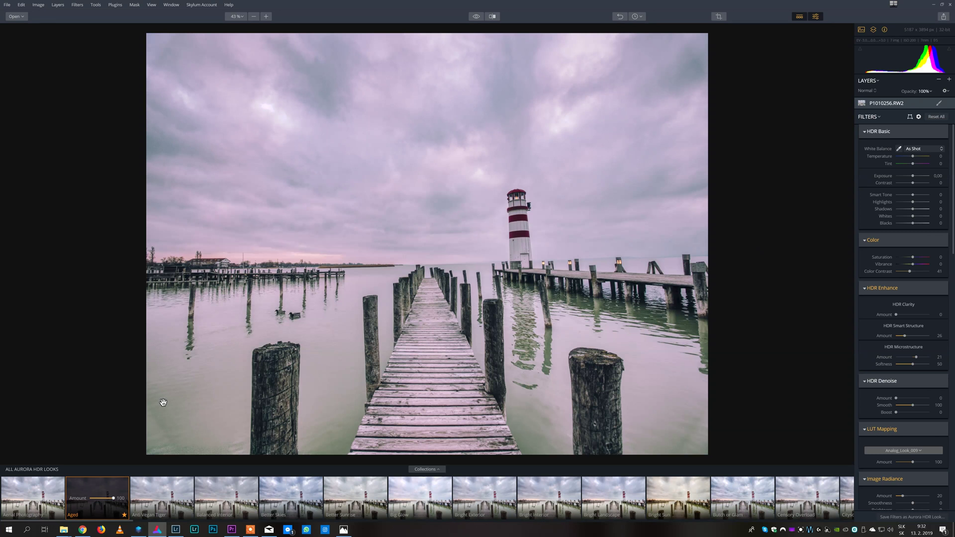
# Step: Preview the Golden Hour, Teal & Orange and HDR Look 1 looks on the lighthouse pier photo
pyautogui.scroll(-10, 424, 496)
pyautogui.click(423, 496)
pyautogui.scroll(-10, 573, 493)
pyautogui.click(573, 493)
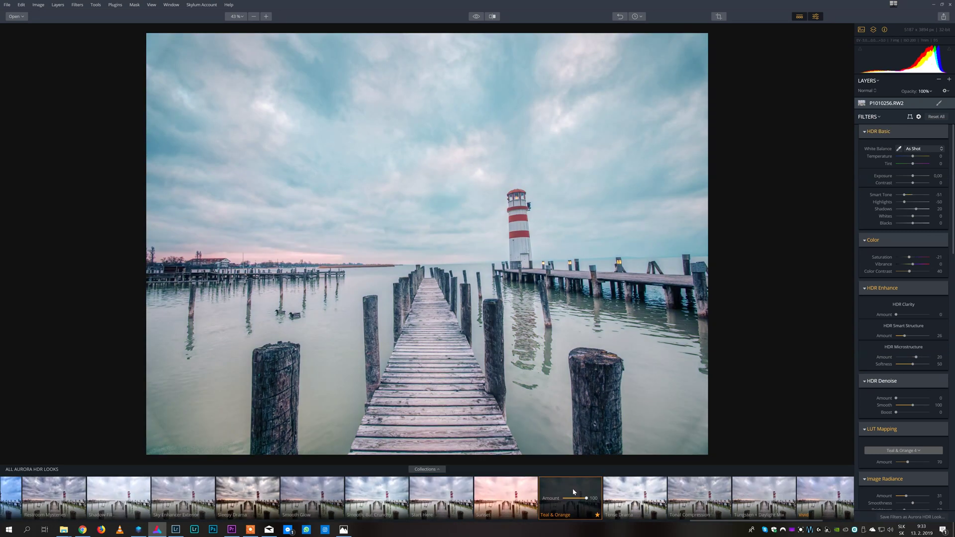
pyautogui.scroll(10, 349, 497)
pyautogui.click(349, 497)
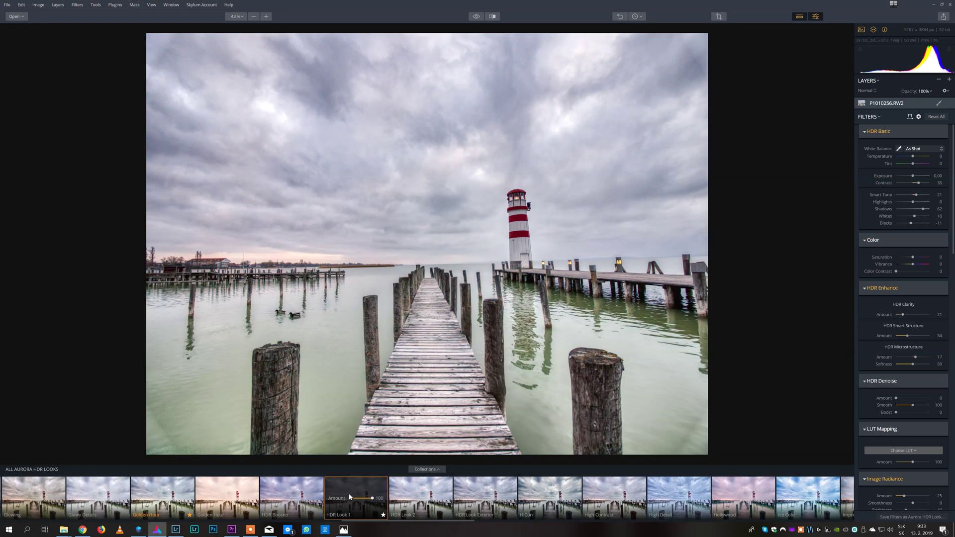
# Step: Try the Matrix look, settle on Warm Landscape, then drag P1010434 into Aurora
pyautogui.scroll(-8, 350, 496)
pyautogui.click(476, 492)
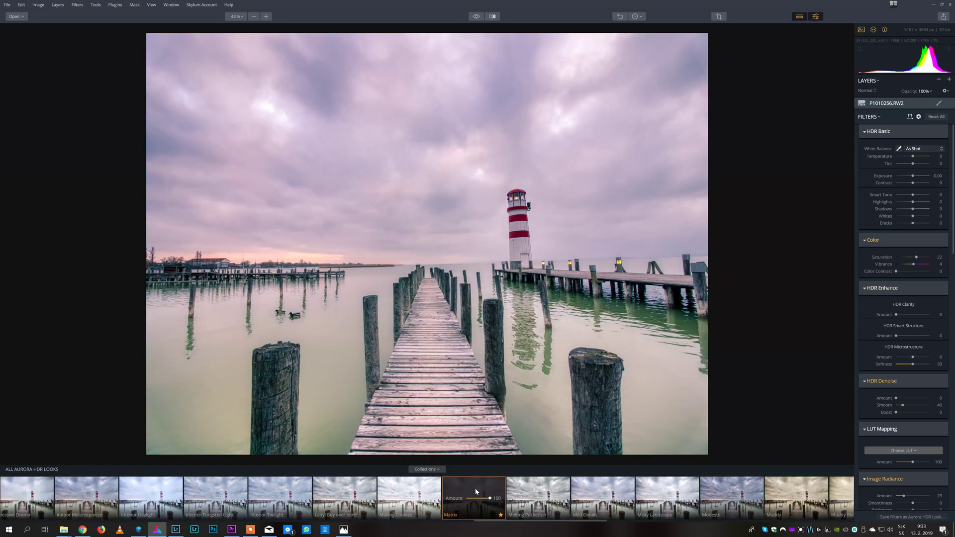
pyautogui.scroll(-10, 475, 496)
pyautogui.click(751, 499)
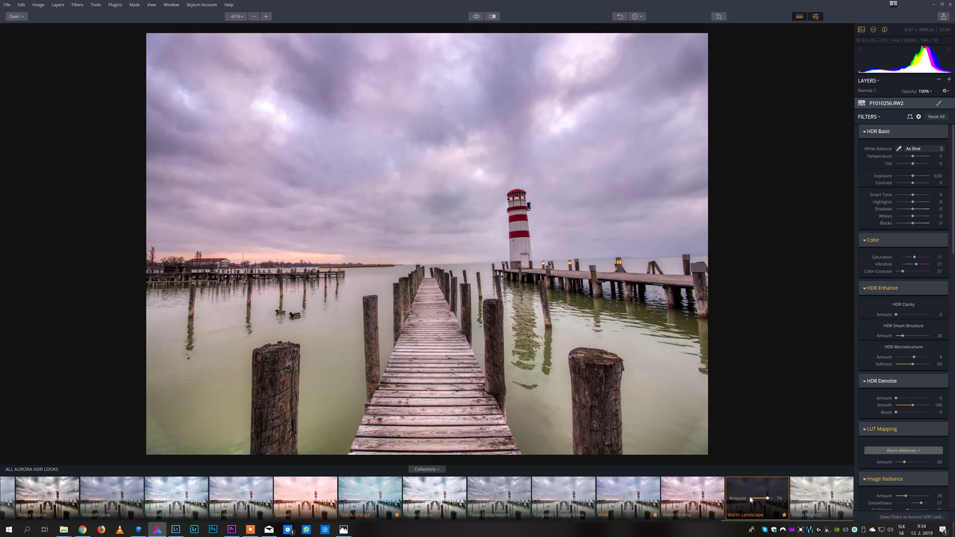
pyautogui.moveTo(600, 55); pyautogui.dragTo(429, 260)
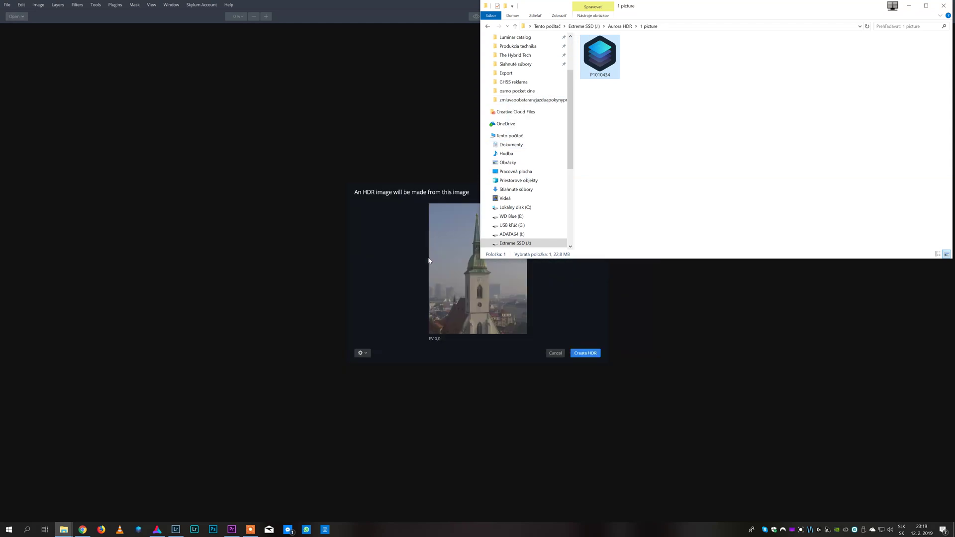
# Step: Create an HDR from the church tower photo P1010434 with Chromatic Aberration Reduction enabled
pyautogui.click(682, 319)
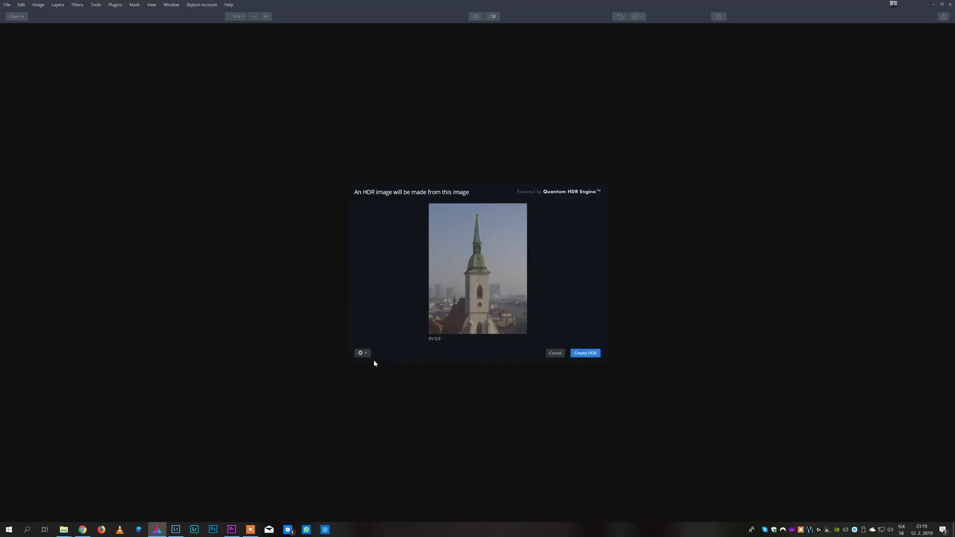
pyautogui.click(363, 353)
pyautogui.click(380, 329)
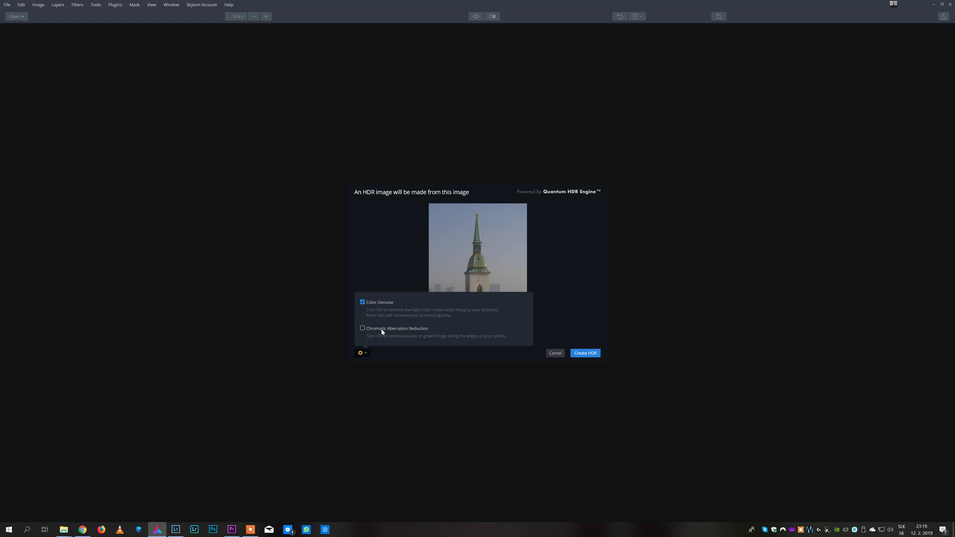
pyautogui.click(572, 304)
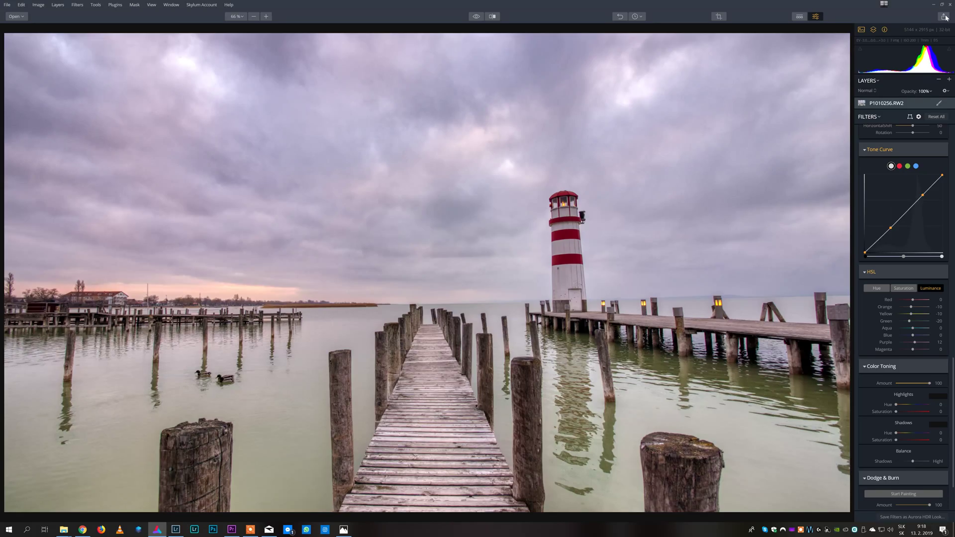
# Step: Export the pier photo as a 16-bit TIFF and add P1010256 to the Luminar catalog
pyautogui.click(944, 16)
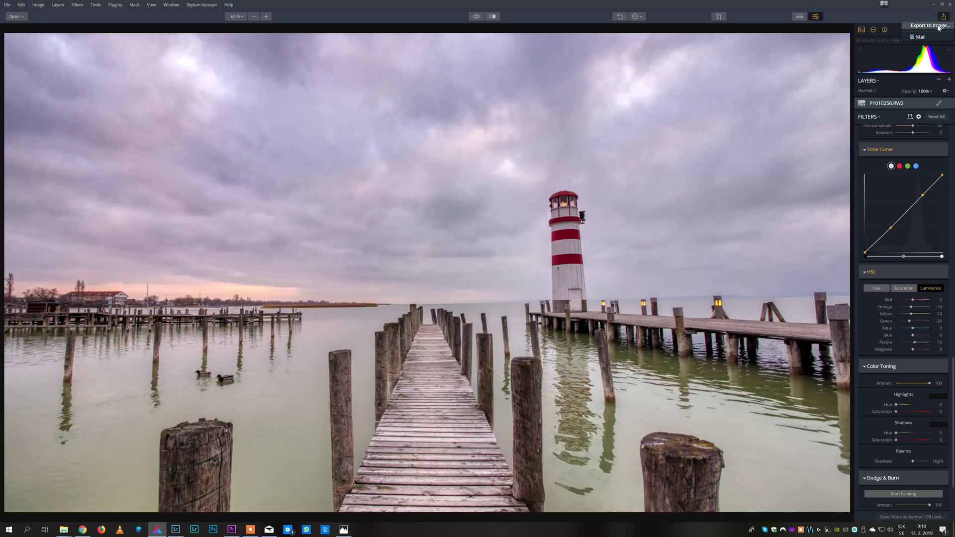
pyautogui.click(929, 25)
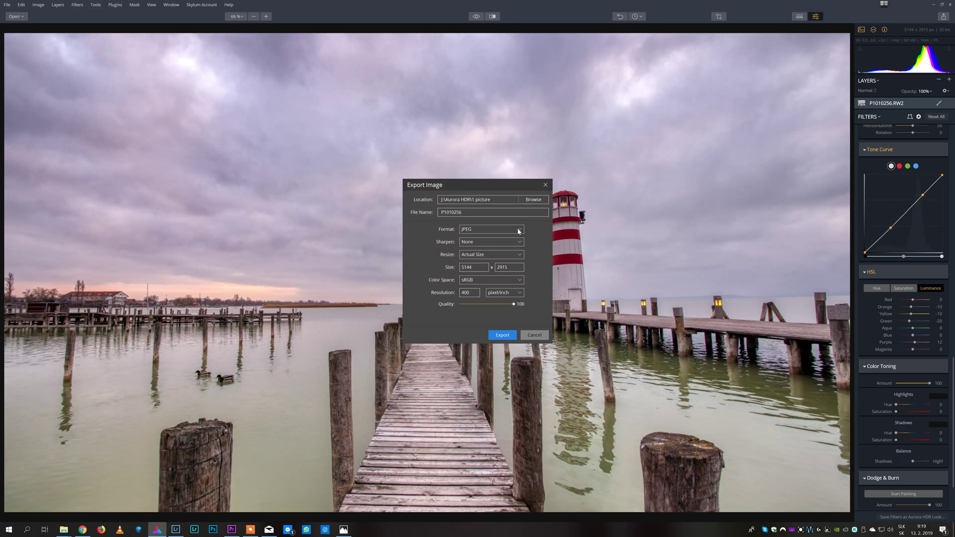
pyautogui.click(520, 230)
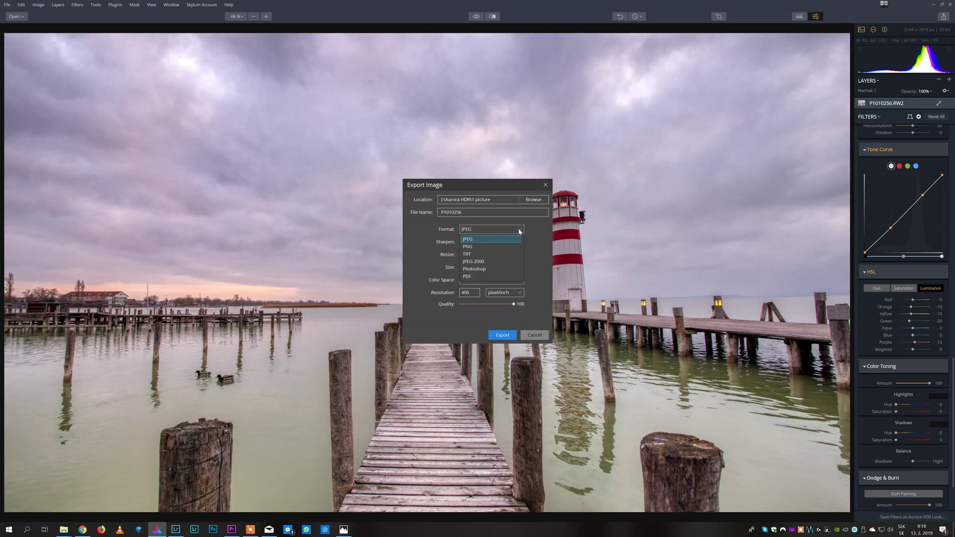
pyautogui.click(507, 255)
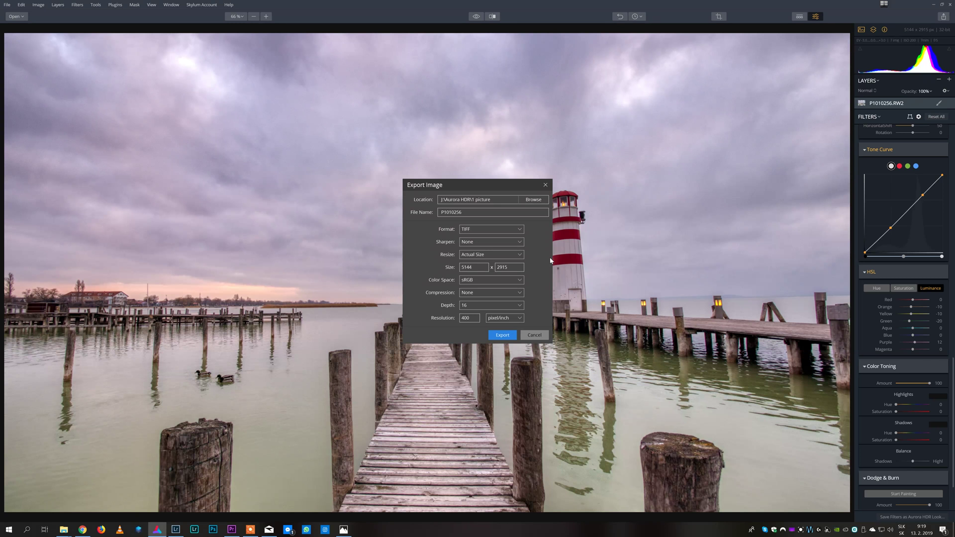
pyautogui.click(520, 305)
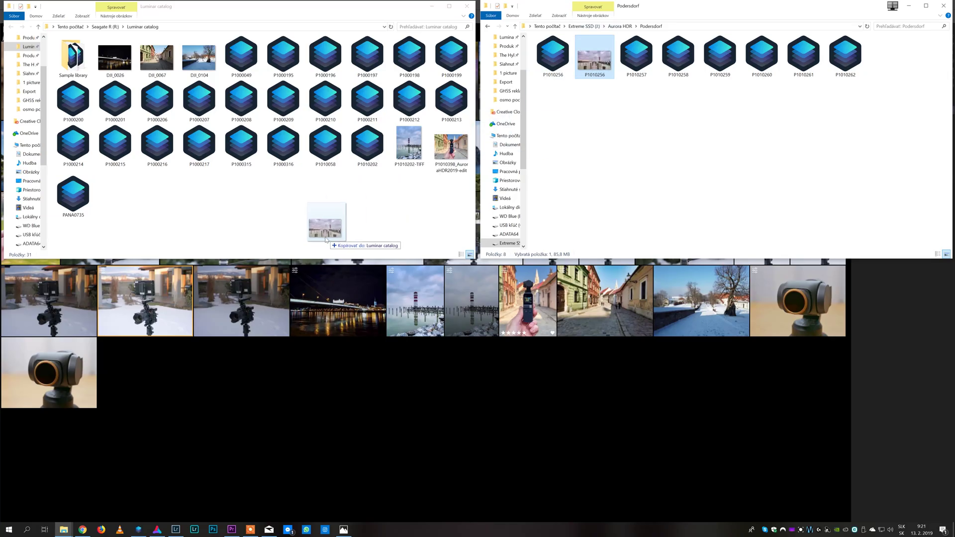
pyautogui.moveTo(328, 233); pyautogui.dragTo(324, 241)
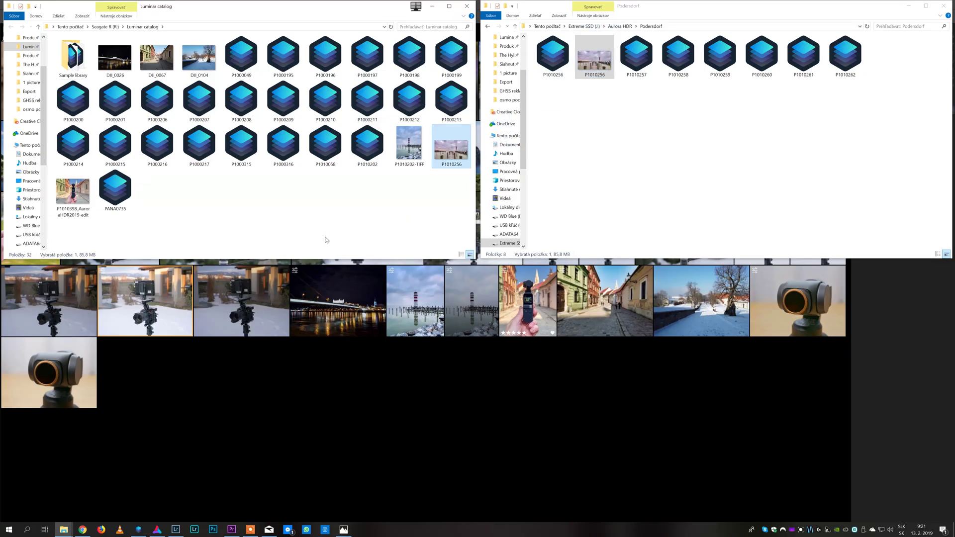
# Step: Open pier photo P1010256 from the Luminar catalog in Edit view
pyautogui.click(416, 411)
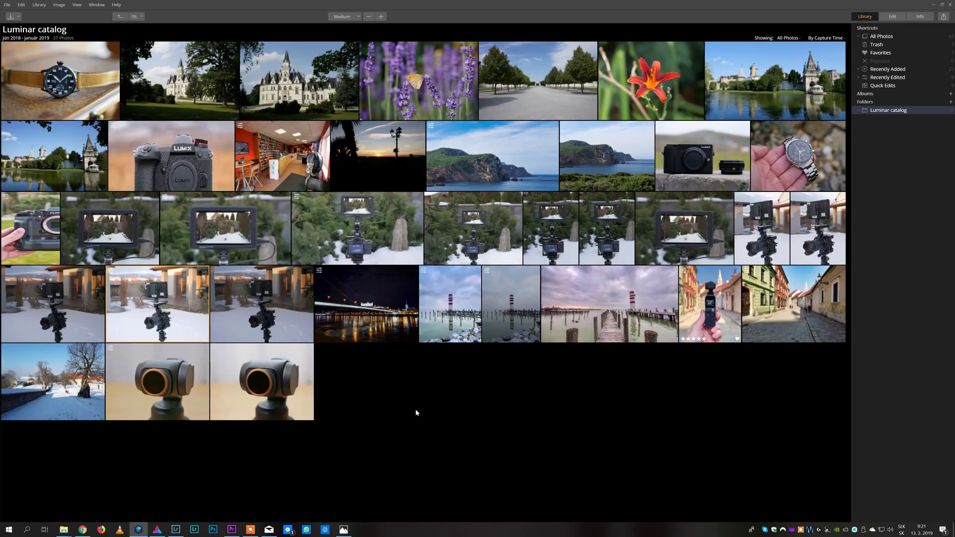
pyautogui.doubleClick(590, 301)
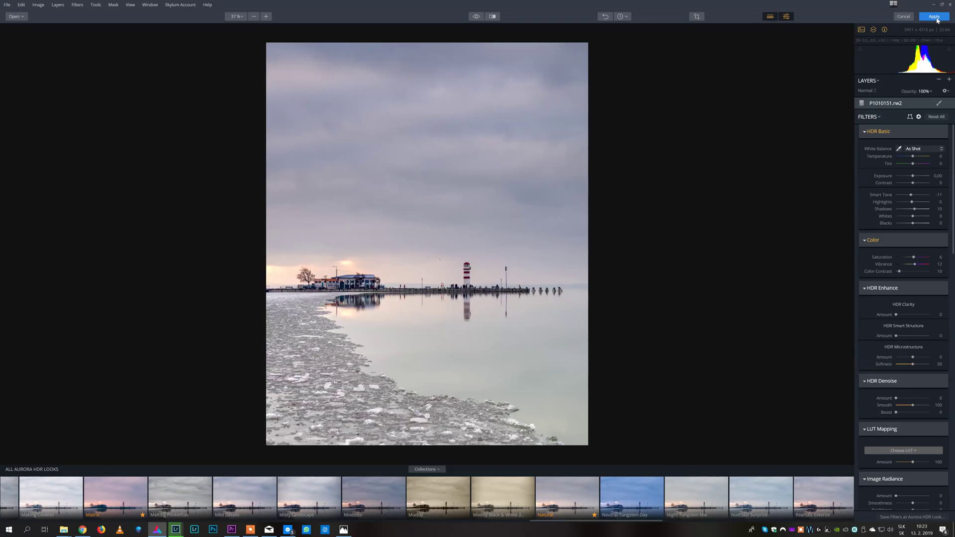
# Step: Apply the icy lighthouse edit so it returns to Lightroom Classic as a TIFF
pyautogui.click(936, 17)
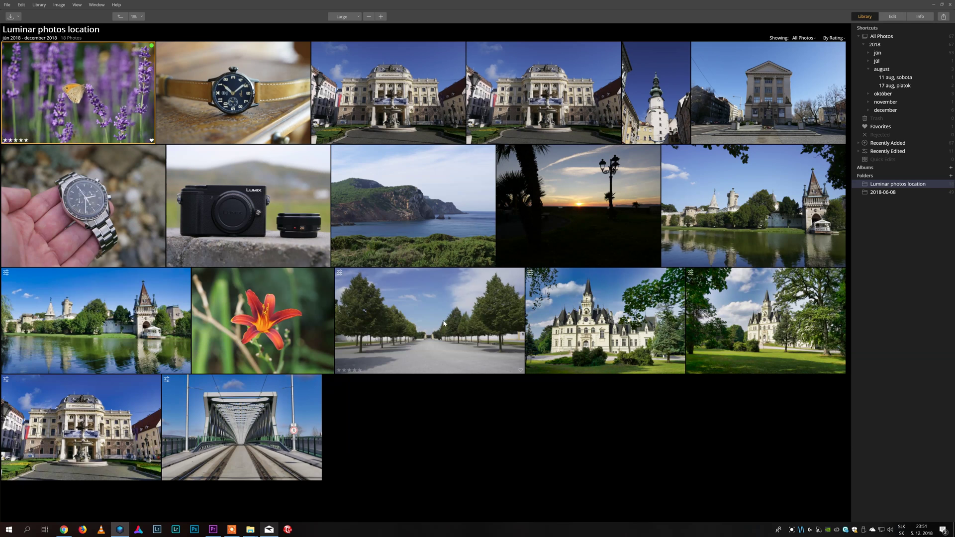
# Step: Open the tree-avenue photo and set Accent AI Boost to 83 and AI Sky Enhancer to 18
pyautogui.click(442, 318)
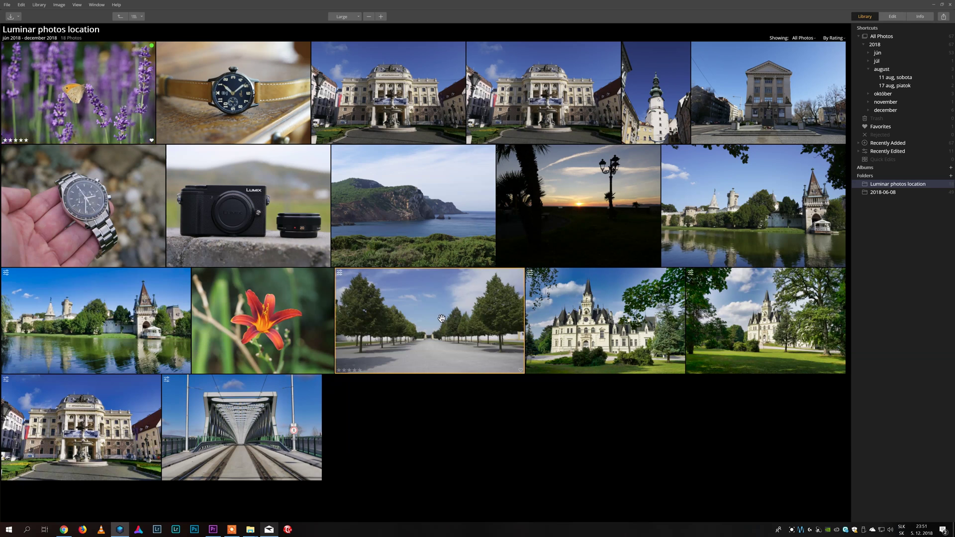
pyautogui.doubleClick(441, 319)
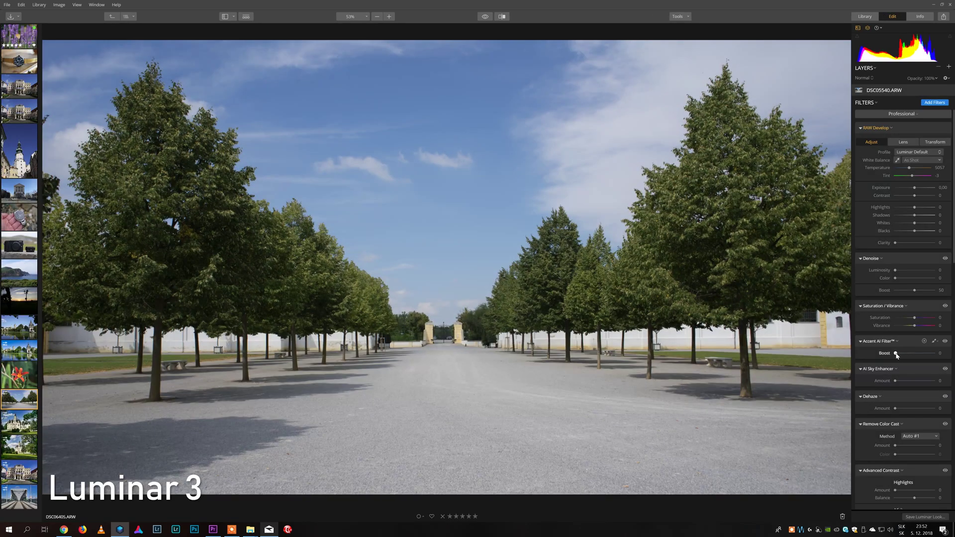
pyautogui.moveTo(896, 354); pyautogui.dragTo(935, 356)
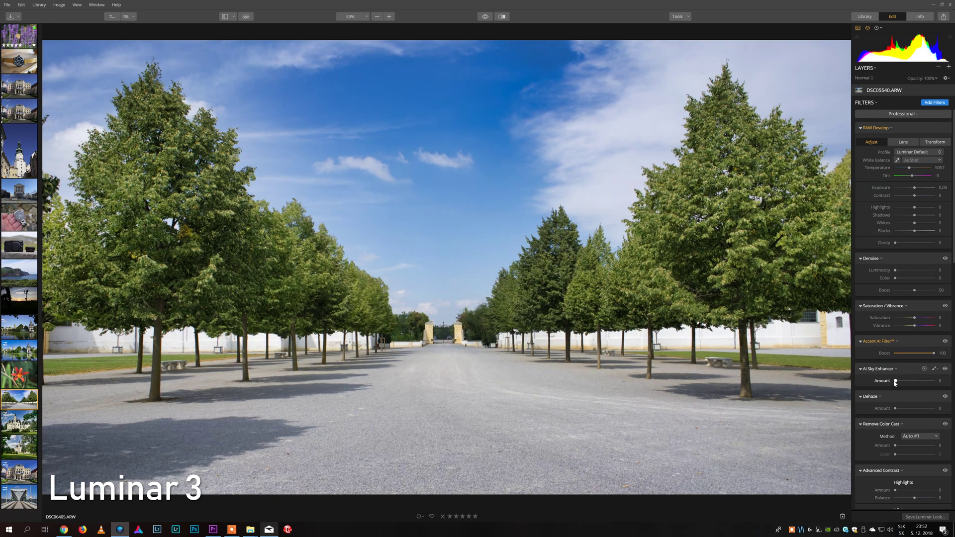
pyautogui.moveTo(896, 382); pyautogui.dragTo(907, 383)
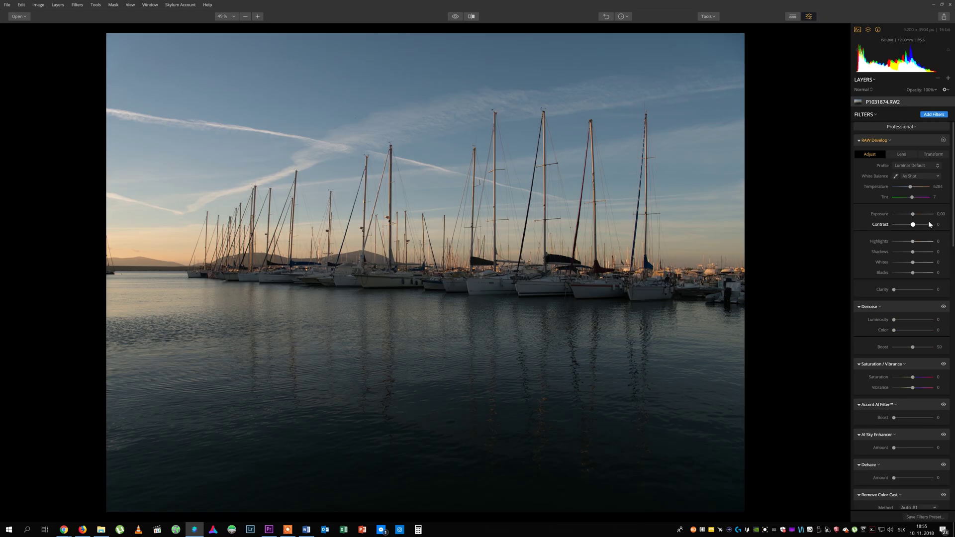
# Step: Crop the marina photo to a 16:9 ratio
pyautogui.press('c')
pyautogui.click(88, 29)
pyautogui.click(87, 120)
pyautogui.click(940, 30)
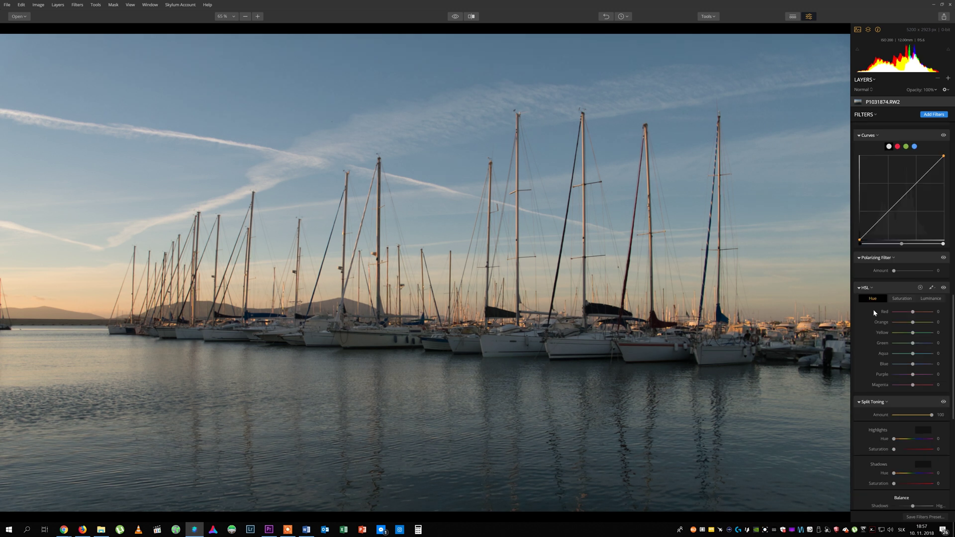
# Step: Add AI Sky Enhancer to the marina photo and set Golden Hour to 25 on the seaside photo
pyautogui.scroll(-5, 906, 323)
pyautogui.click(934, 114)
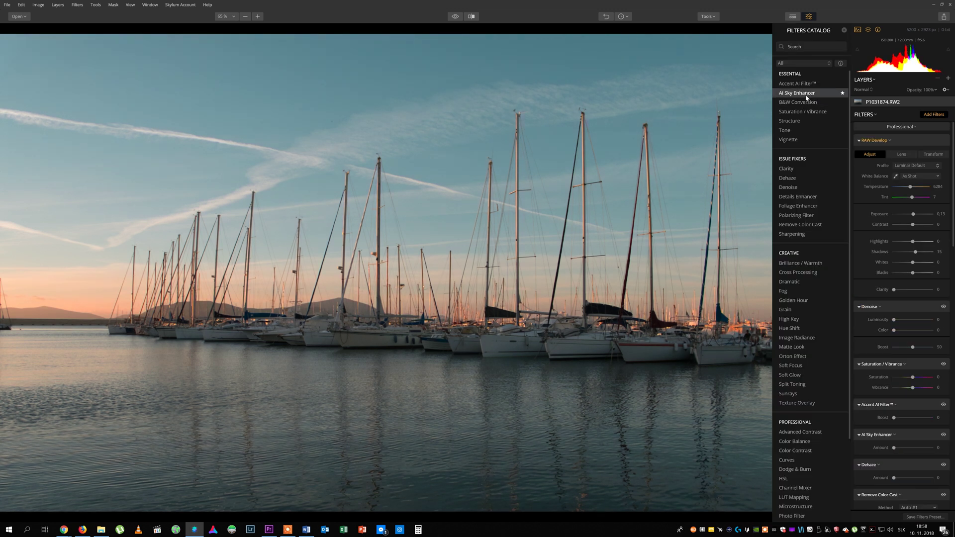
pyautogui.click(807, 95)
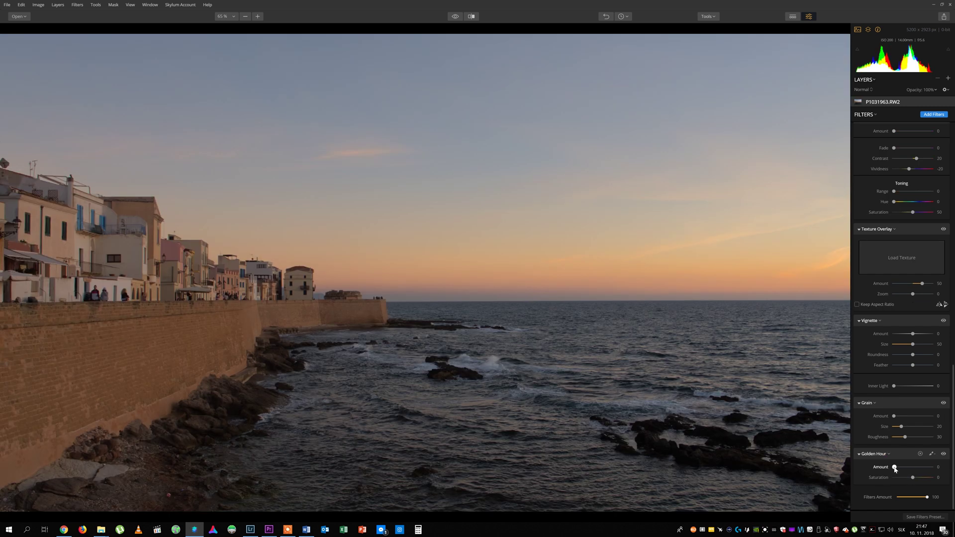
pyautogui.moveTo(896, 470)
pyautogui.mouseDown()
pyautogui.moveTo(906, 481)
pyautogui.moveTo(894, 481)
pyautogui.mouseUp()
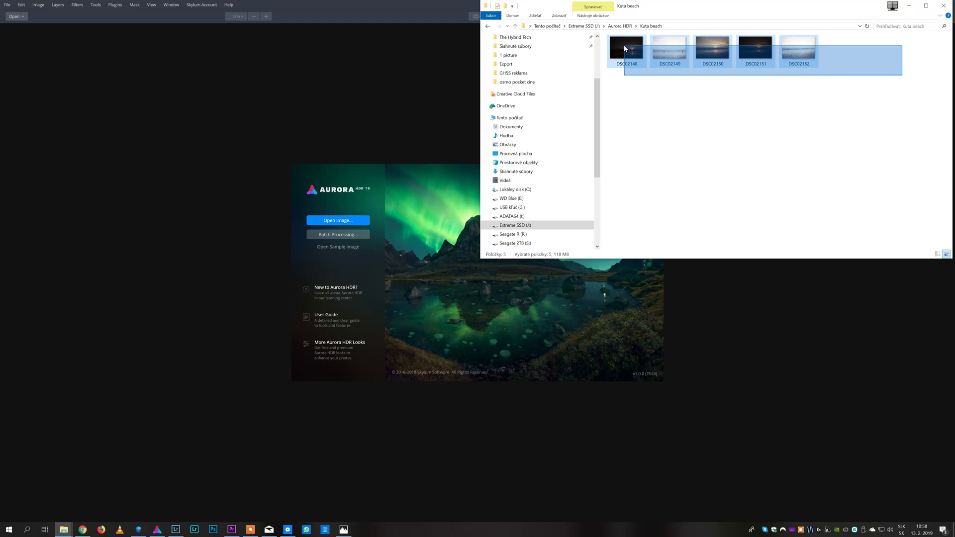
# Step: Merge the five bracketed beach shots into an HDR and apply the Sunset look
pyautogui.moveTo(626, 50); pyautogui.dragTo(785, 306)
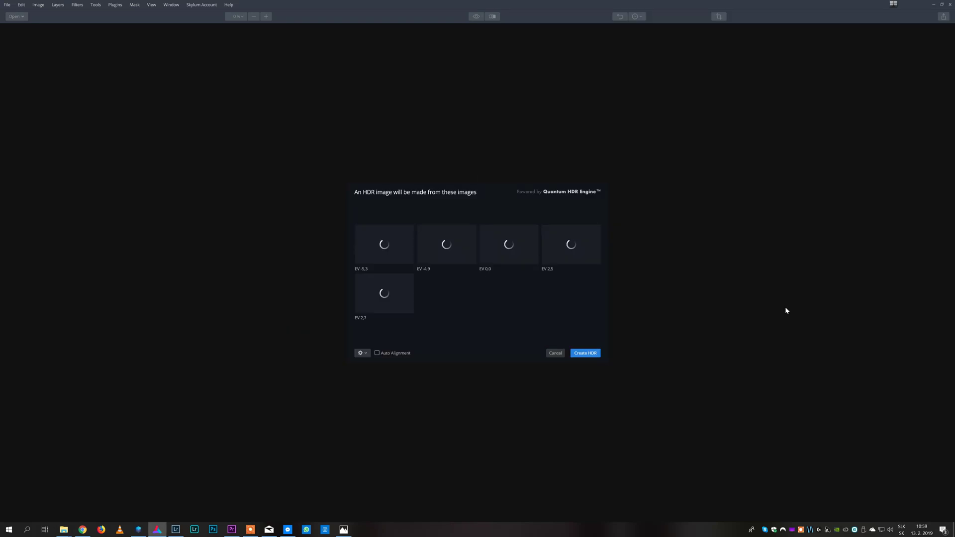
pyautogui.click(362, 355)
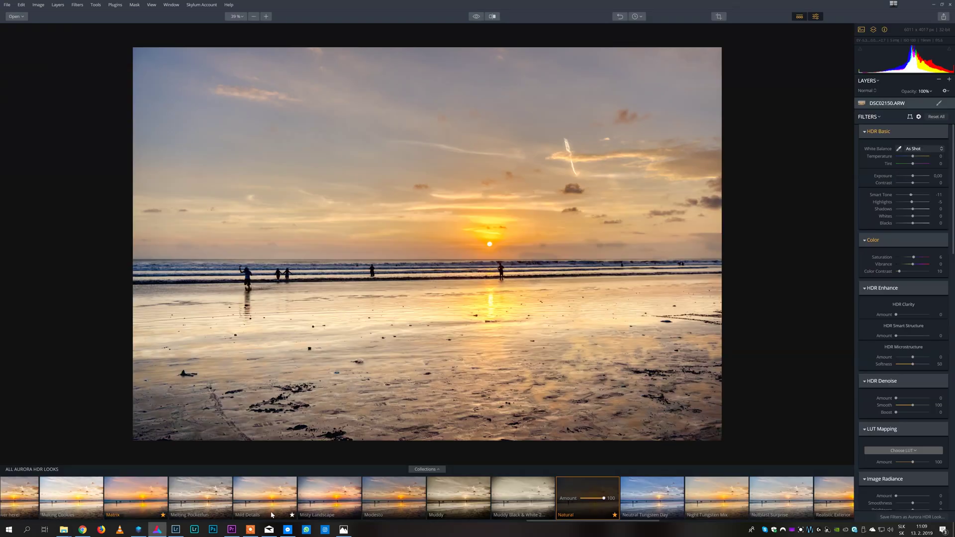
pyautogui.scroll(-10, 273, 497)
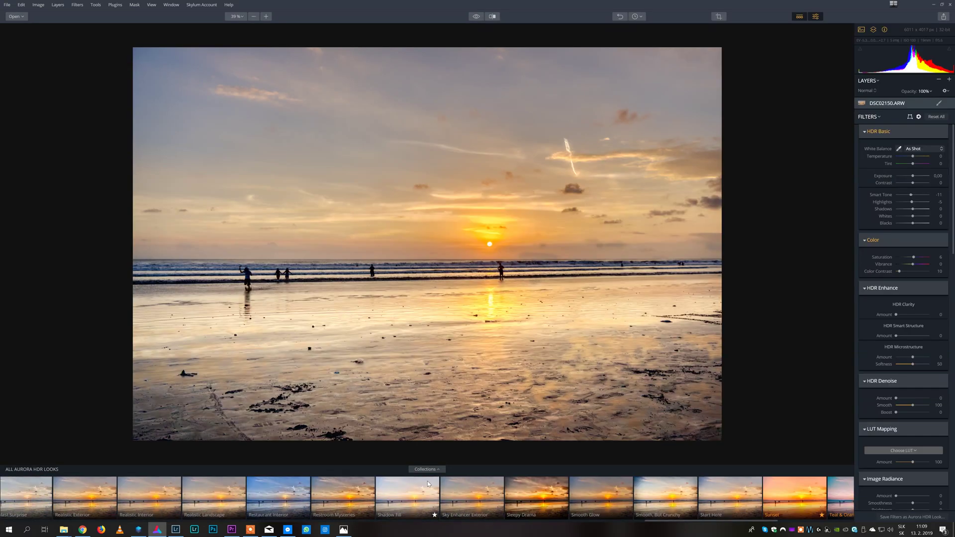
pyautogui.click(757, 498)
# Step: Set Shadows to 44, Vibrance to 13 and Microstructure Softness to 62
pyautogui.scroll(-5, 948, 207)
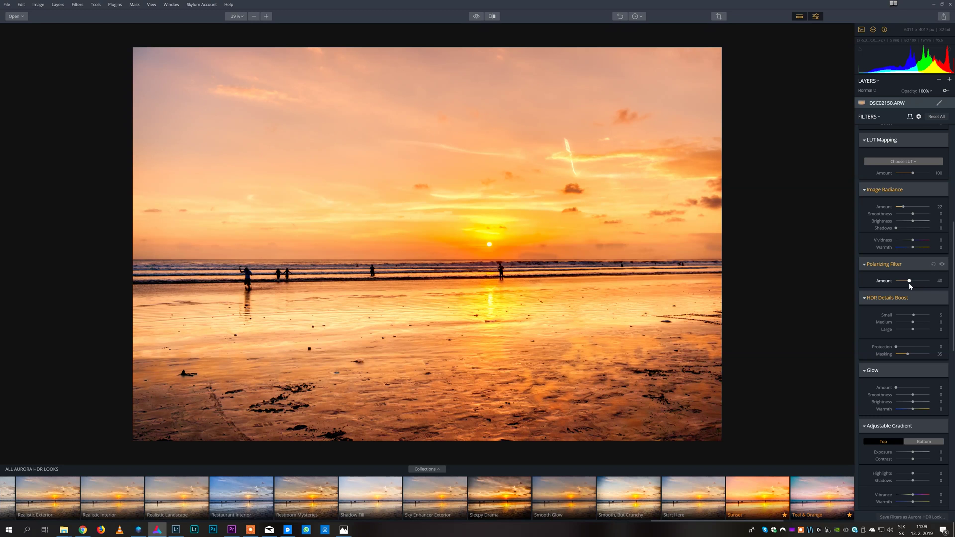
pyautogui.scroll(3, 948, 218)
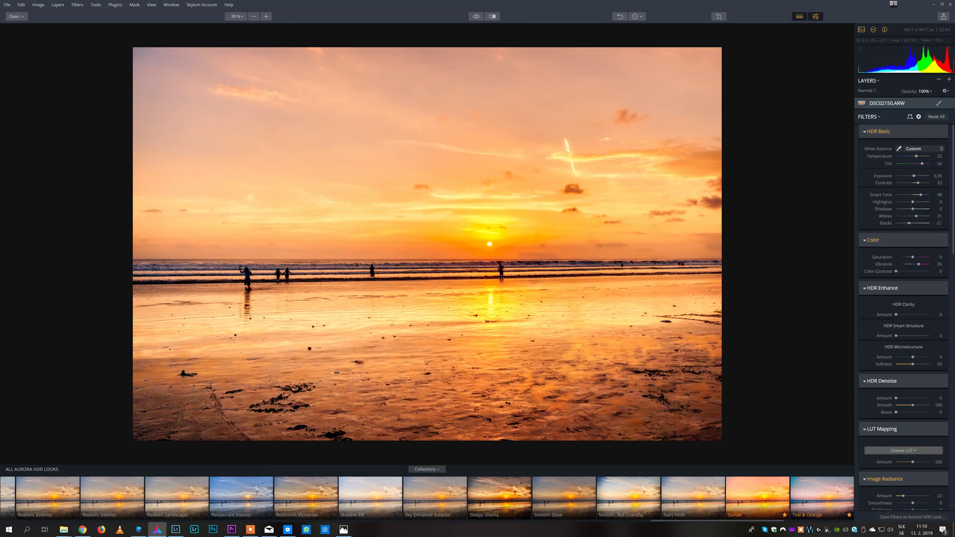
pyautogui.moveTo(913, 209); pyautogui.dragTo(922, 212)
pyautogui.moveTo(918, 264); pyautogui.dragTo(915, 264)
pyautogui.moveTo(913, 364); pyautogui.dragTo(917, 364)
pyautogui.scroll(-3, 917, 330)
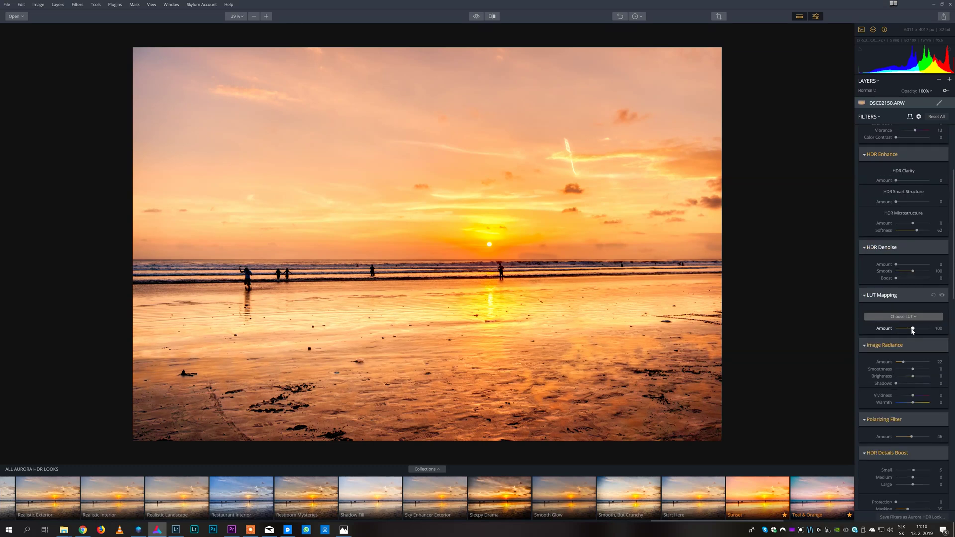
pyautogui.scroll(-10, 921, 348)
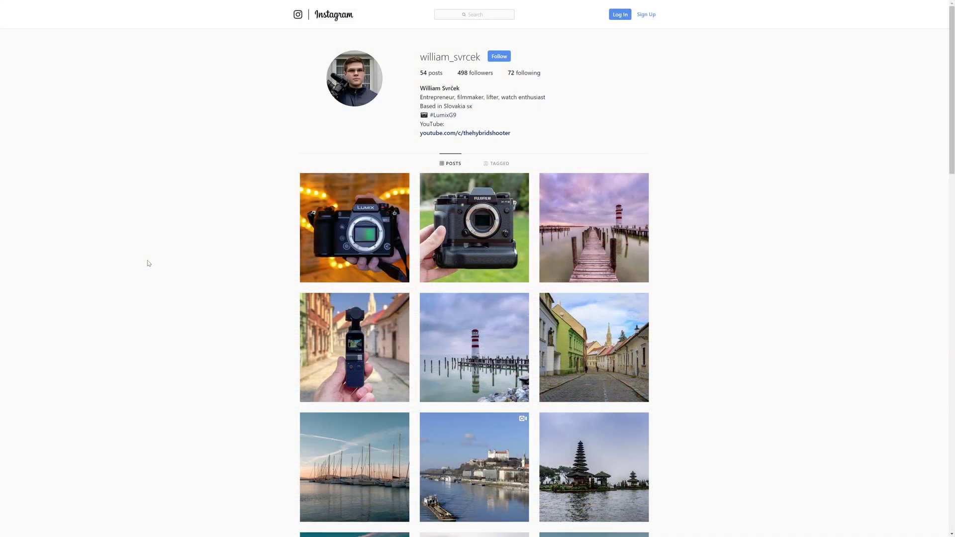
# Step: Scroll down the Instagram profile grid past the pier, lighthouse and marina photos
pyautogui.scroll(-4, 148, 263)
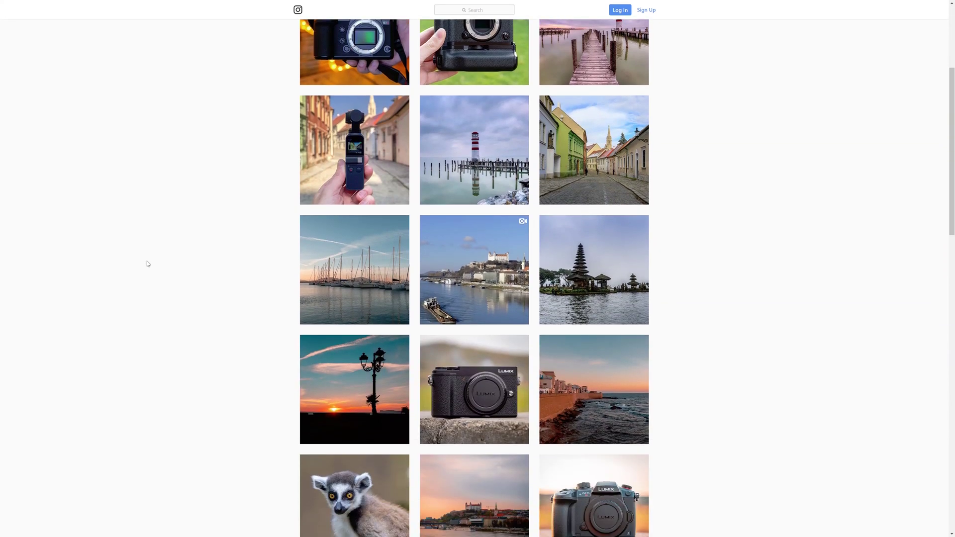